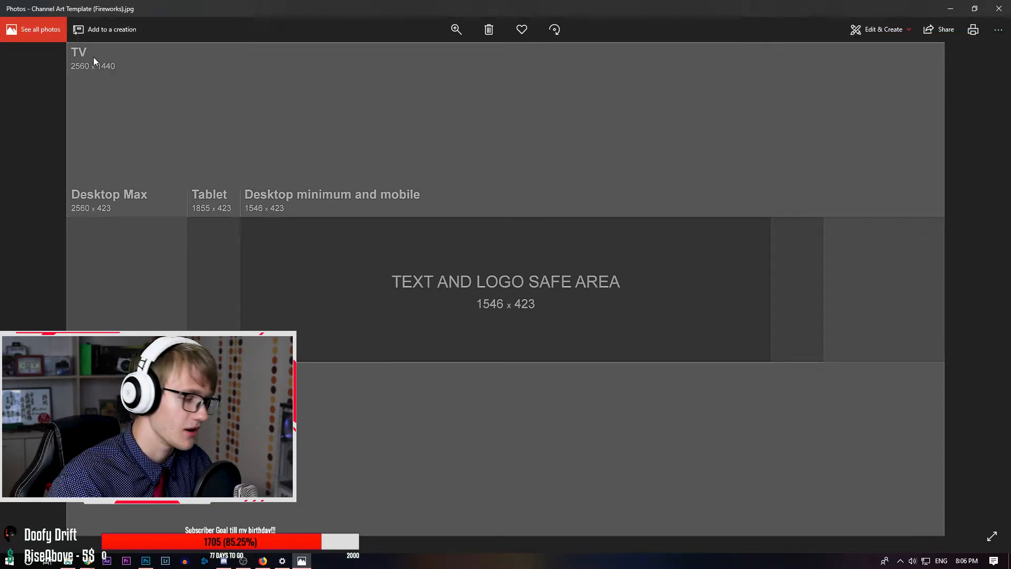
# Switch to Photoshop and create a new document 2560 pixels wide and 1440 pixels high.
pyautogui.click(145, 560)
pyautogui.moveTo(397, 432); pyautogui.dragTo(382, 433)
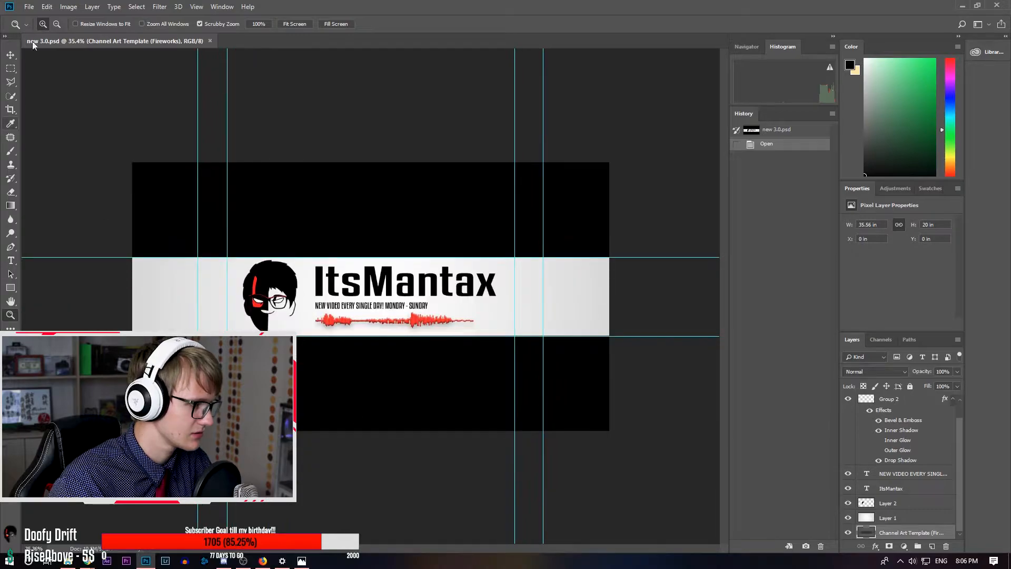
pyautogui.click(33, 7)
pyautogui.click(53, 18)
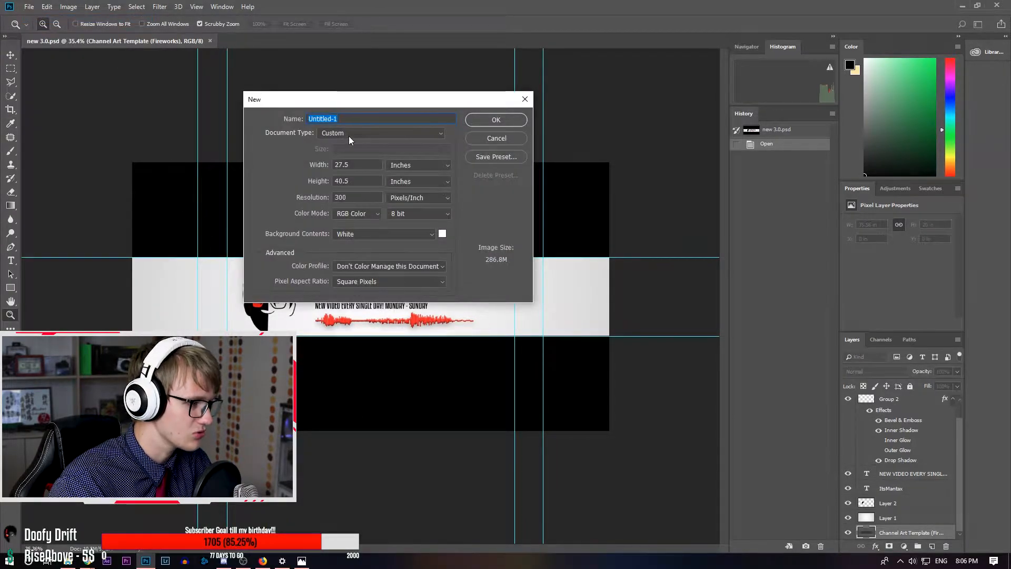
pyautogui.click(422, 165)
pyautogui.click(418, 173)
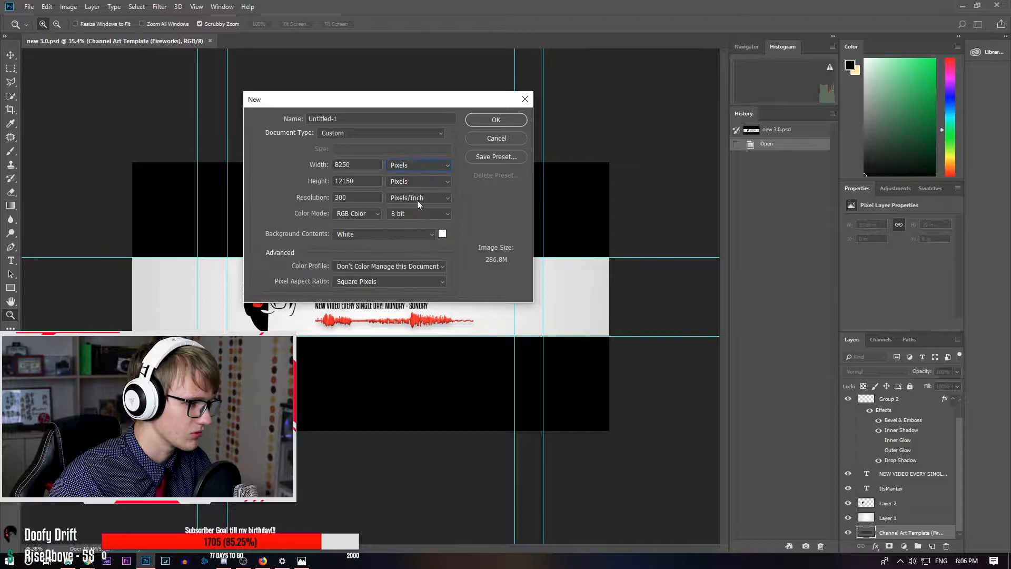
pyautogui.moveTo(362, 163); pyautogui.dragTo(292, 167)
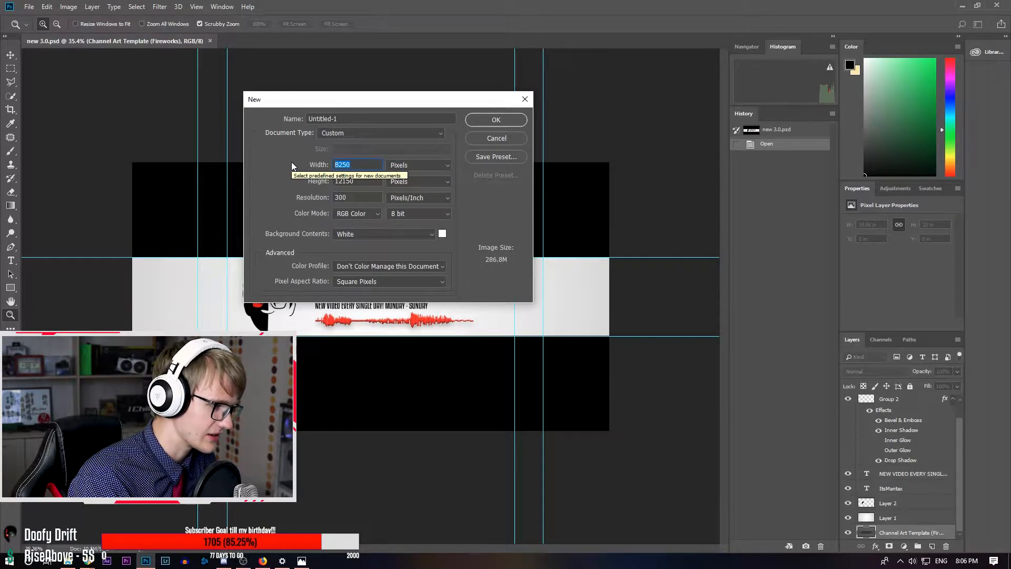
pyautogui.write('2560')
pyautogui.press('Tab')
pyautogui.write('1440')
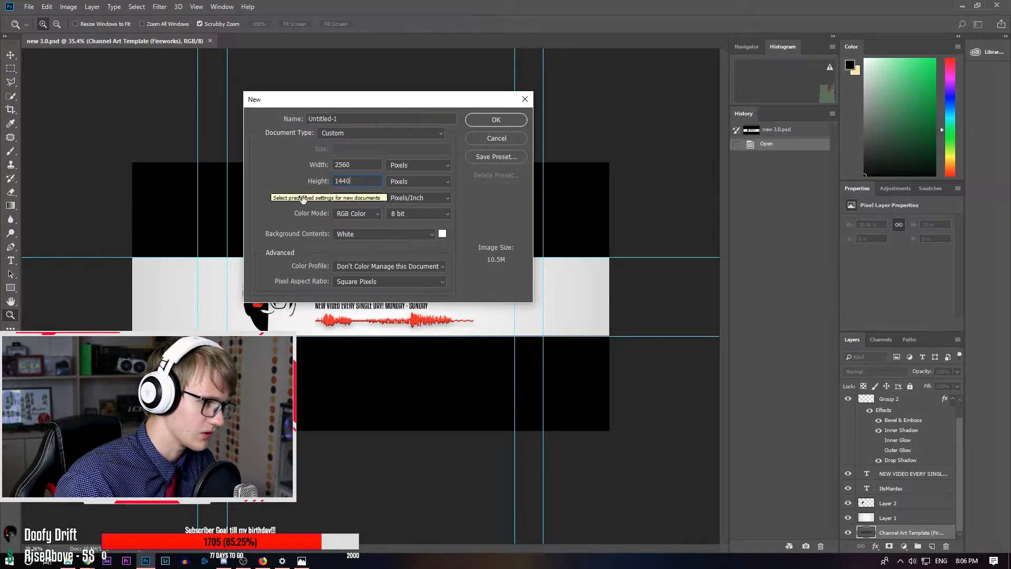
pyautogui.click(496, 120)
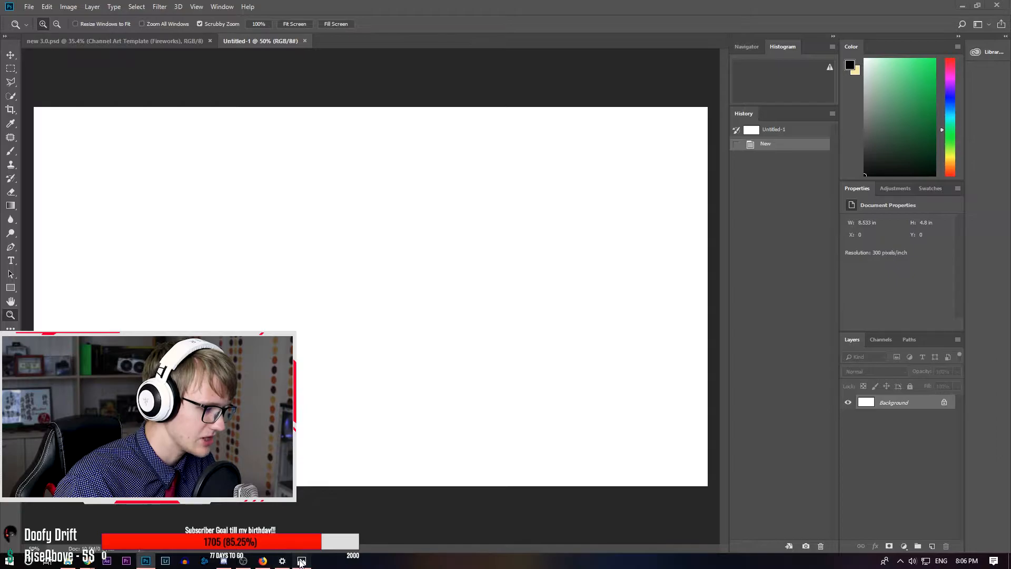
# Open Channel Art Template (Fireworks).jpg from the YouTuber background folder on the Desktop.
pyautogui.click(301, 560)
pyautogui.click(300, 562)
pyautogui.moveTo(310, 280)
pyautogui.mouseDown()
pyautogui.moveTo(271, 287)
pyautogui.moveTo(293, 290)
pyautogui.mouseUp()
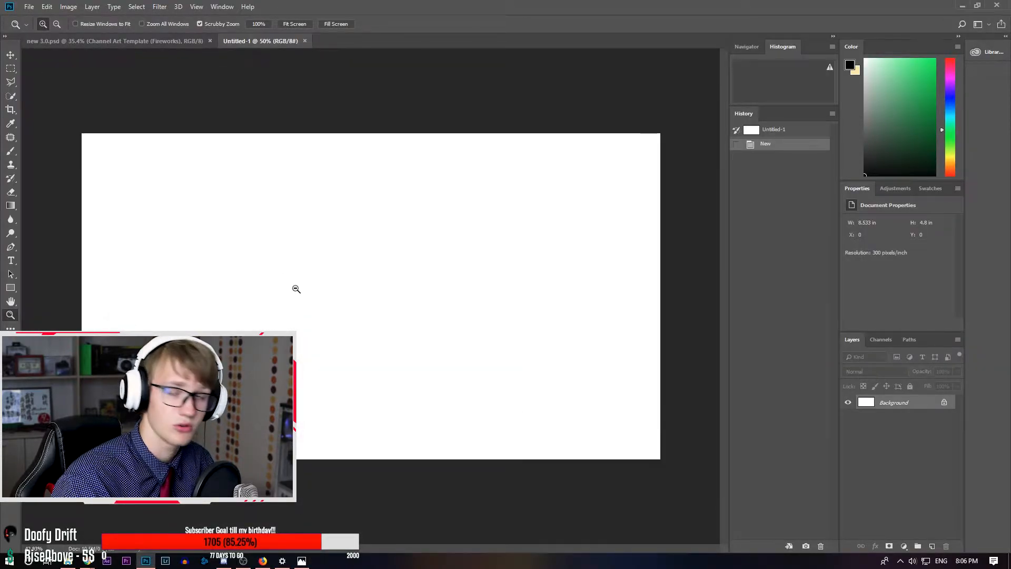
pyautogui.click(29, 8)
pyautogui.click(40, 30)
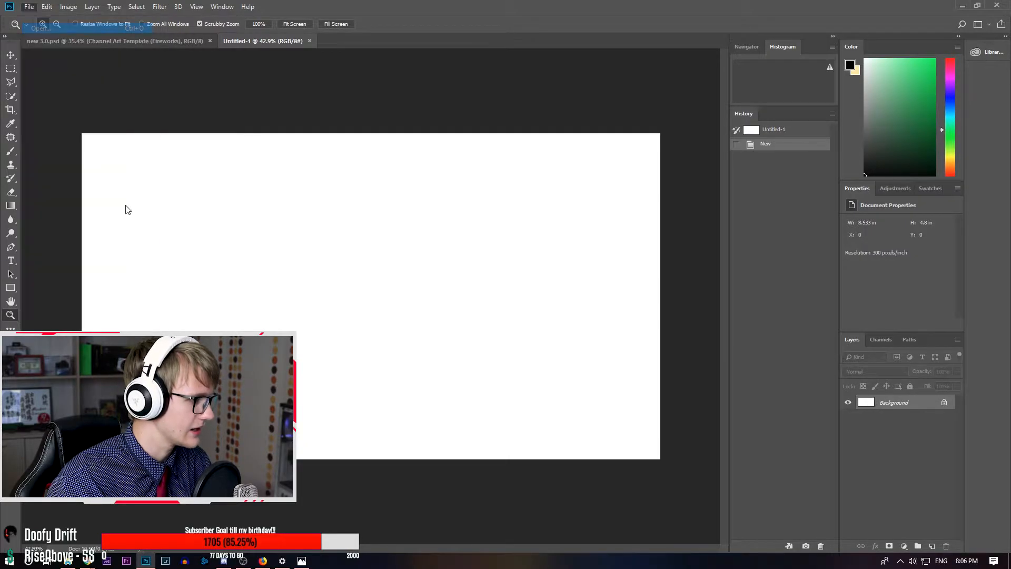
pyautogui.scroll(3, 183, 78)
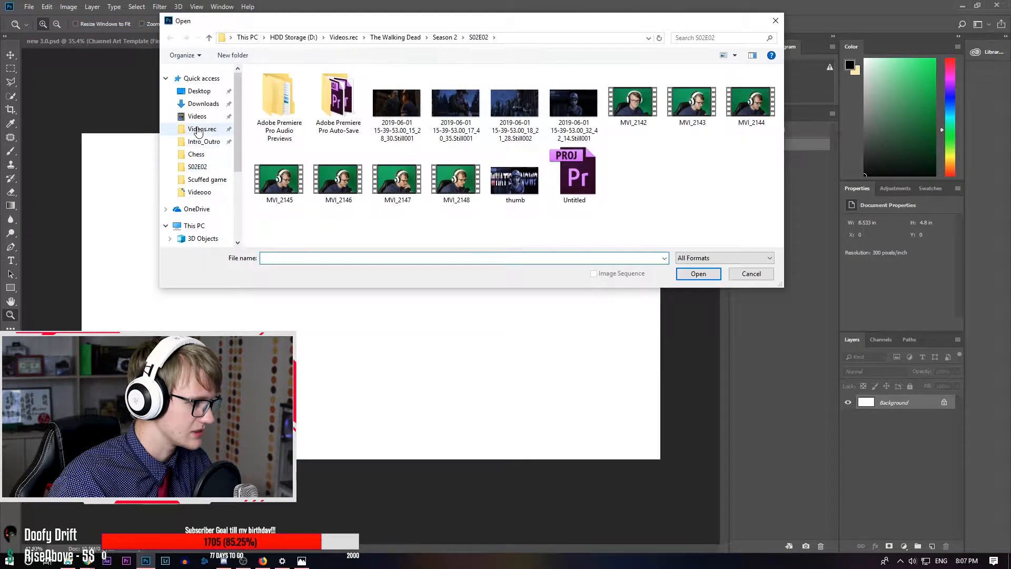
pyautogui.click(199, 91)
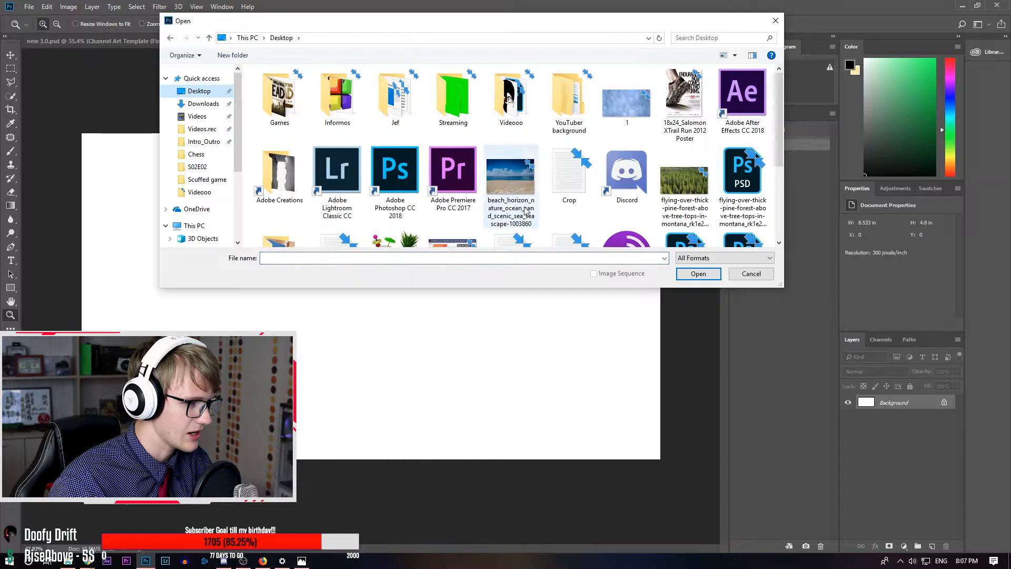
pyautogui.scroll(-3, 589, 184)
pyautogui.scroll(3, 463, 188)
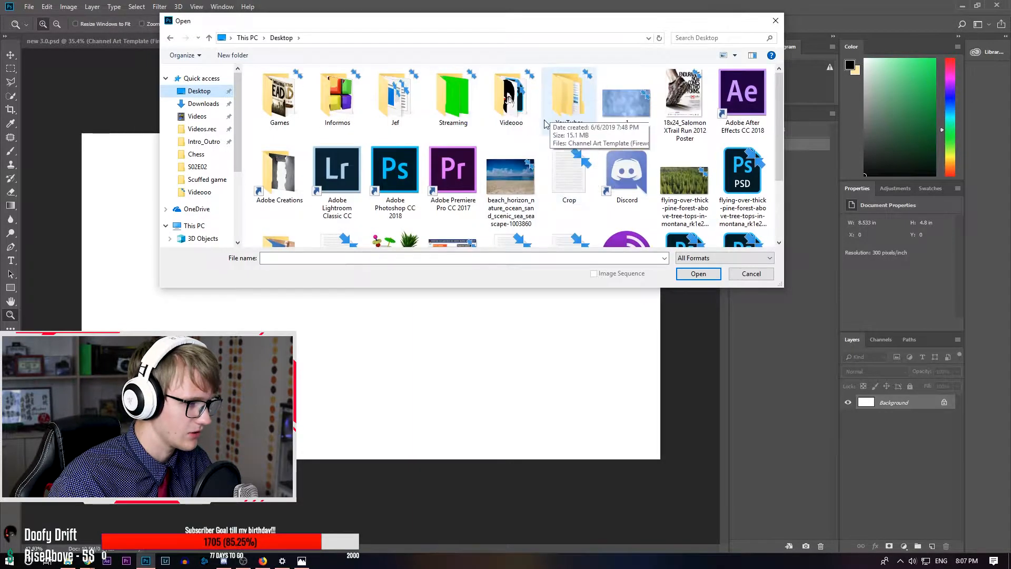
pyautogui.doubleClick(514, 105)
pyautogui.click(273, 118)
pyautogui.click(706, 274)
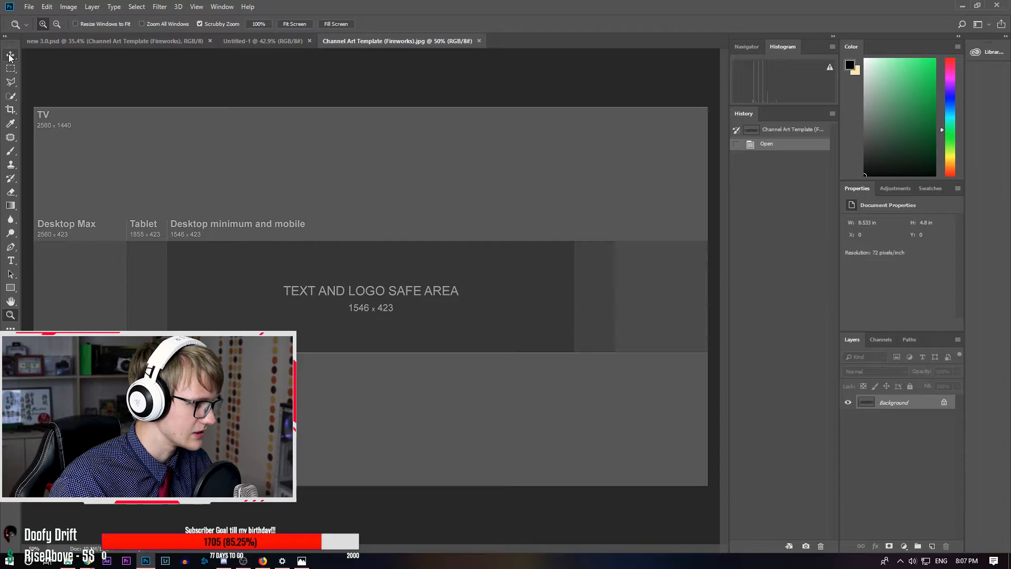
# Move the channel art template into the Untitled-1 document, align it with the canvas, and deselect its layer.
pyautogui.click(10, 54)
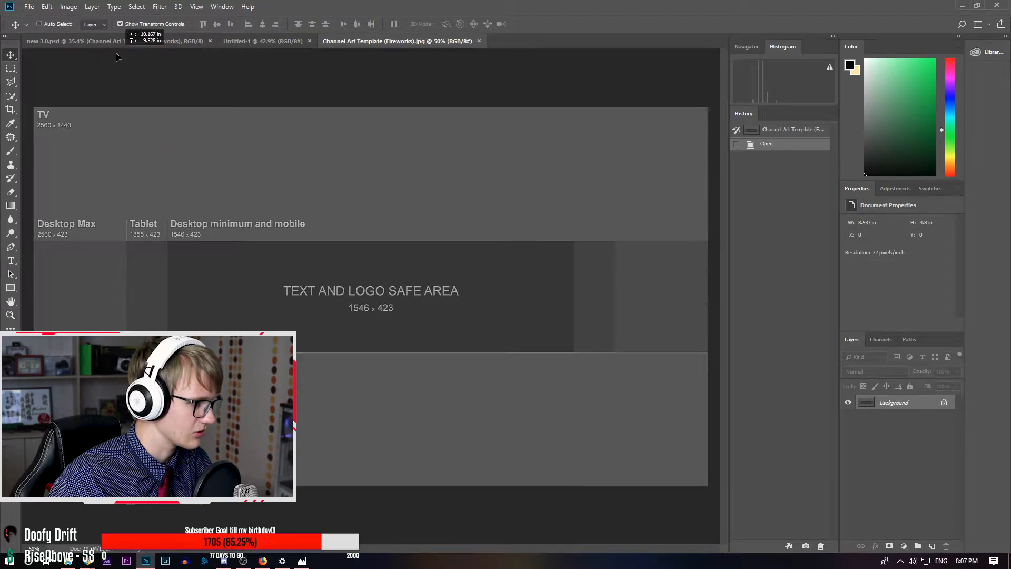
pyautogui.moveTo(270, 48); pyautogui.dragTo(439, 343)
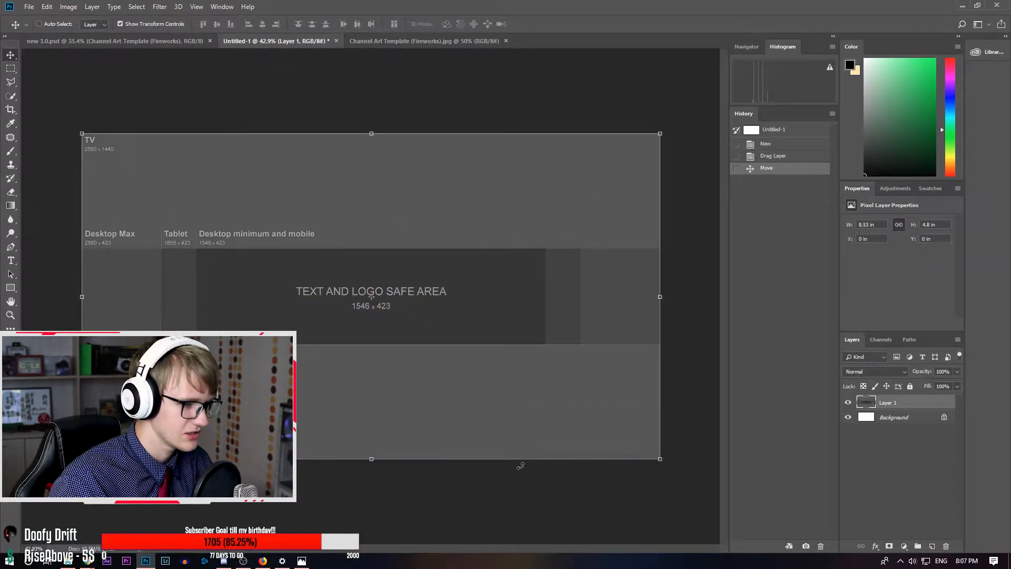
pyautogui.click(870, 465)
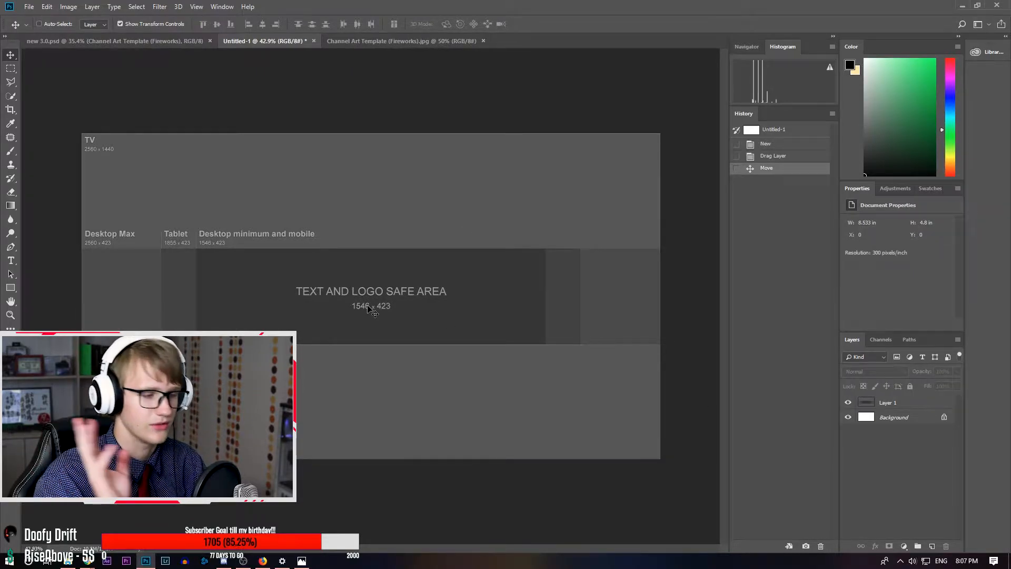
# Add a new empty layer above the template layer in Untitled-1.
pyautogui.click(10, 315)
pyautogui.moveTo(399, 384)
pyautogui.mouseDown()
pyautogui.moveTo(432, 384)
pyautogui.moveTo(406, 384)
pyautogui.moveTo(416, 385)
pyautogui.mouseUp()
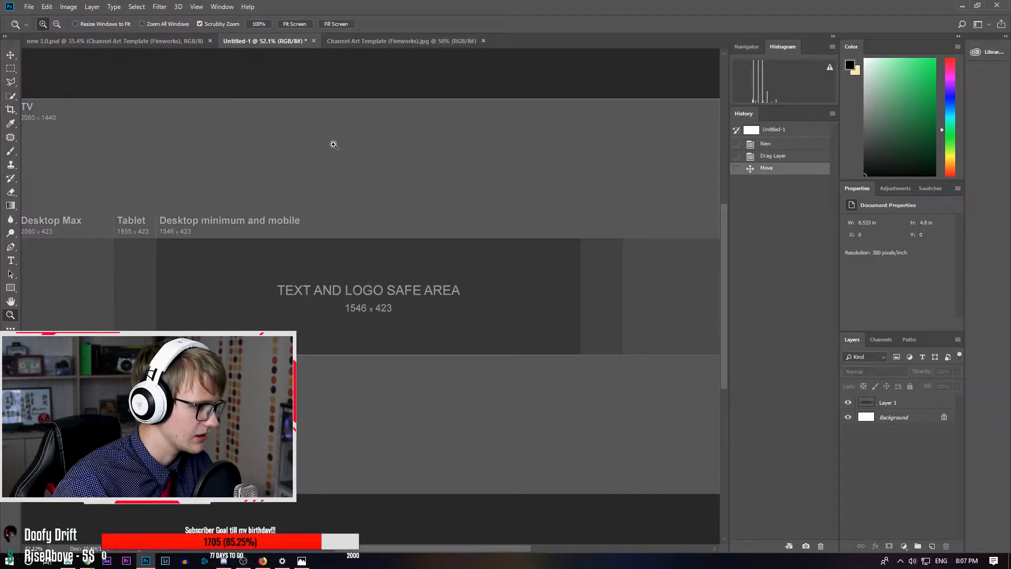
pyautogui.click(932, 546)
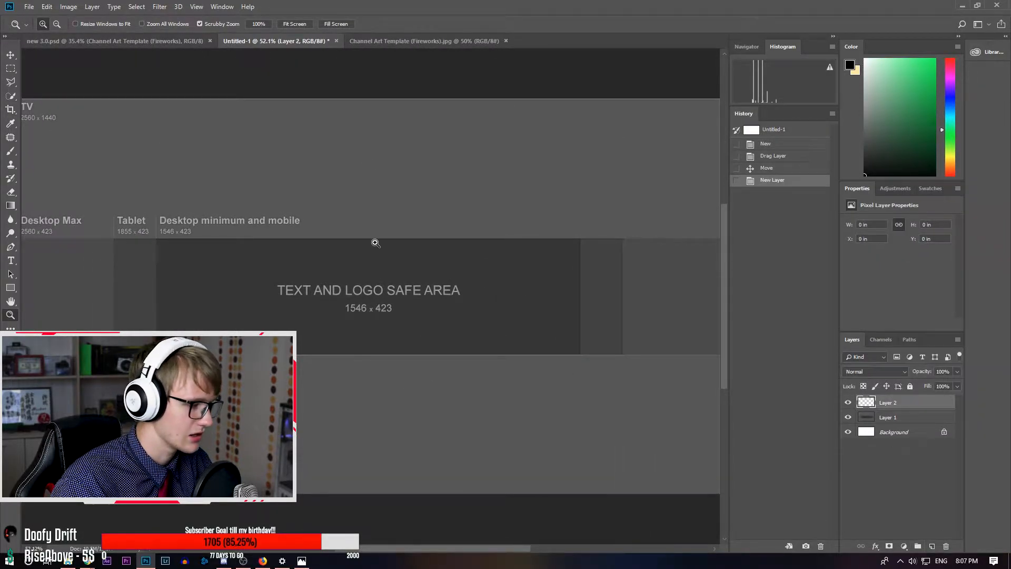
# Open logo_squ.png and scale the logo down to about 44% of its size.
pyautogui.click(29, 7)
pyautogui.click(40, 29)
pyautogui.click(698, 274)
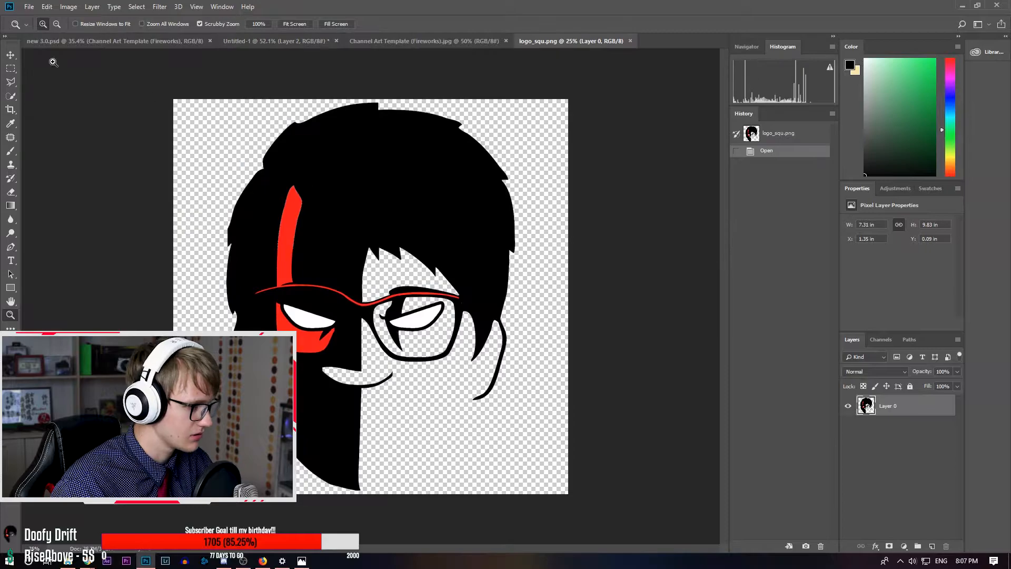
pyautogui.click(10, 55)
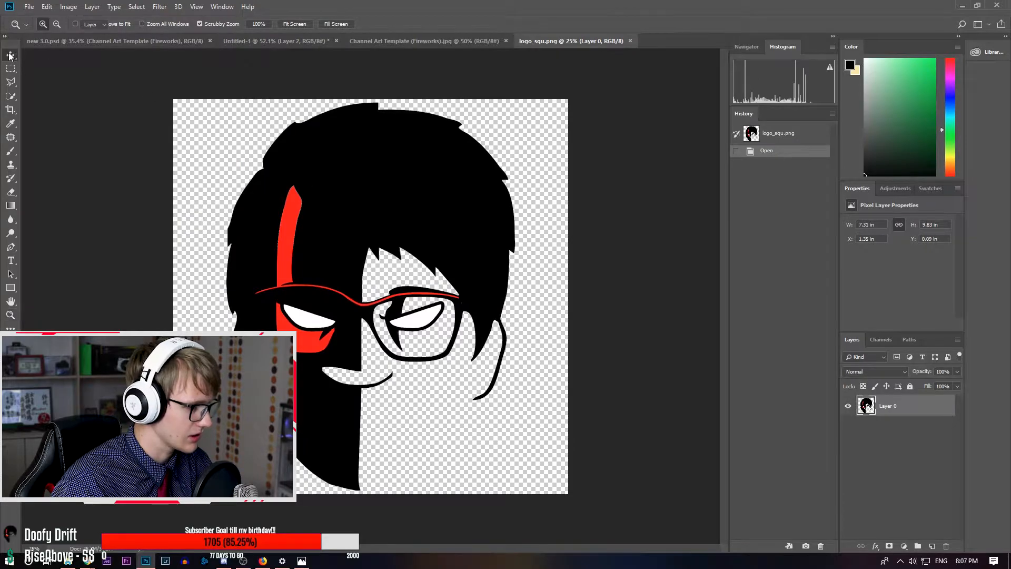
pyautogui.moveTo(516, 103); pyautogui.dragTo(395, 350)
pyautogui.press('Return')
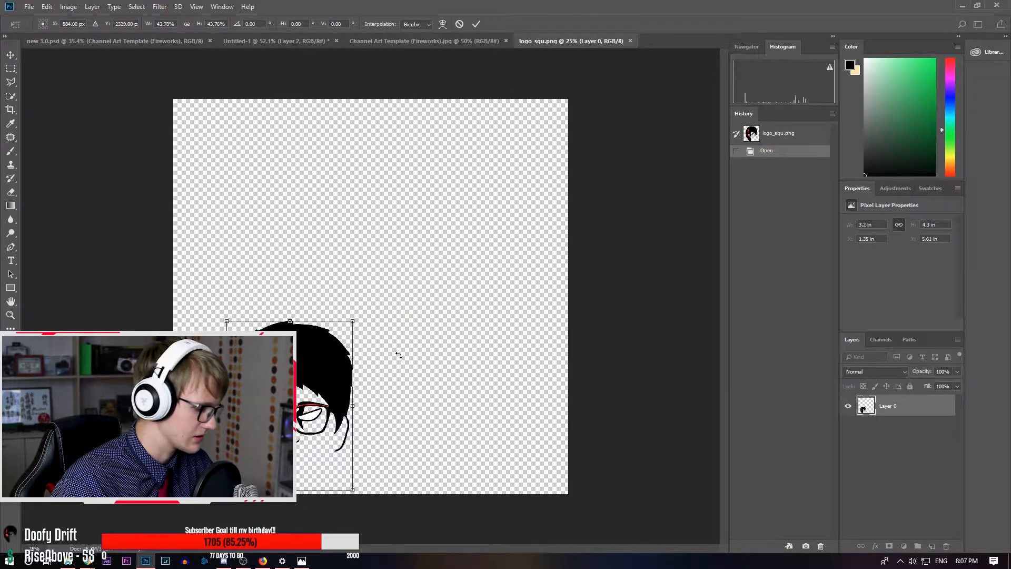
# Bring the logo into Untitled-1 and scale it to about 0.96 by 1.29 in near the left end of the safe area.
pyautogui.moveTo(316, 368); pyautogui.dragTo(320, 286)
pyautogui.moveTo(371, 322); pyautogui.dragTo(332, 337)
pyautogui.moveTo(410, 119); pyautogui.dragTo(268, 342)
pyautogui.moveTo(215, 421); pyautogui.dragTo(278, 315)
pyautogui.moveTo(318, 224); pyautogui.dragTo(302, 265)
pyautogui.moveTo(268, 325)
pyautogui.mouseDown()
pyautogui.moveTo(272, 312)
pyautogui.moveTo(256, 313)
pyautogui.mouseUp()
pyautogui.press('Return')
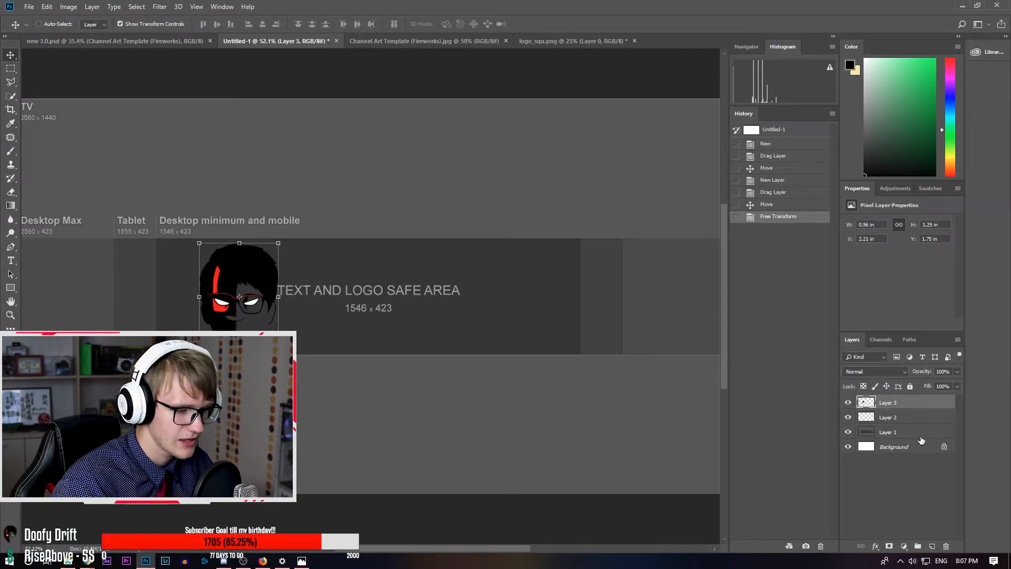
pyautogui.click(875, 420)
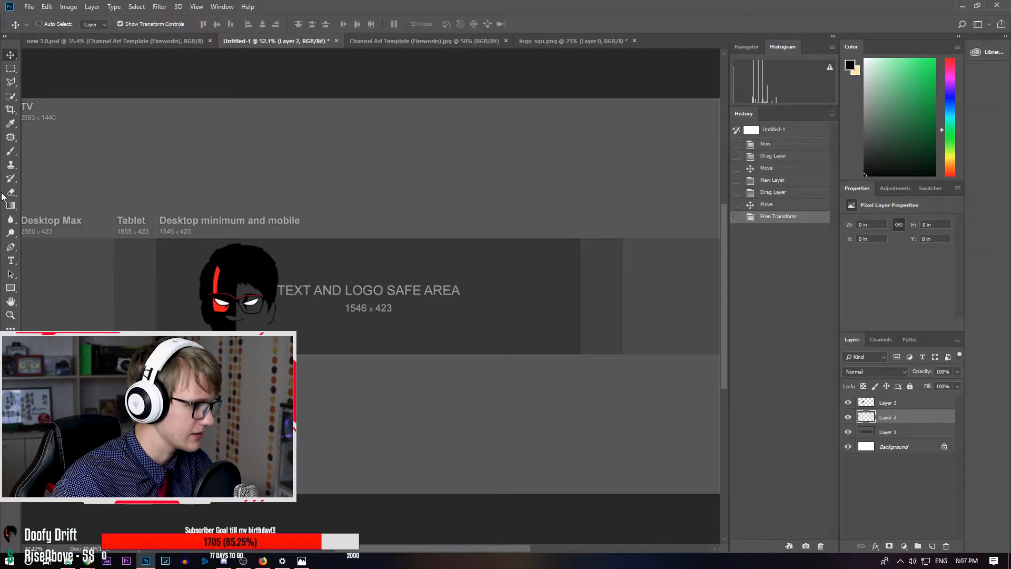
pyautogui.click(876, 548)
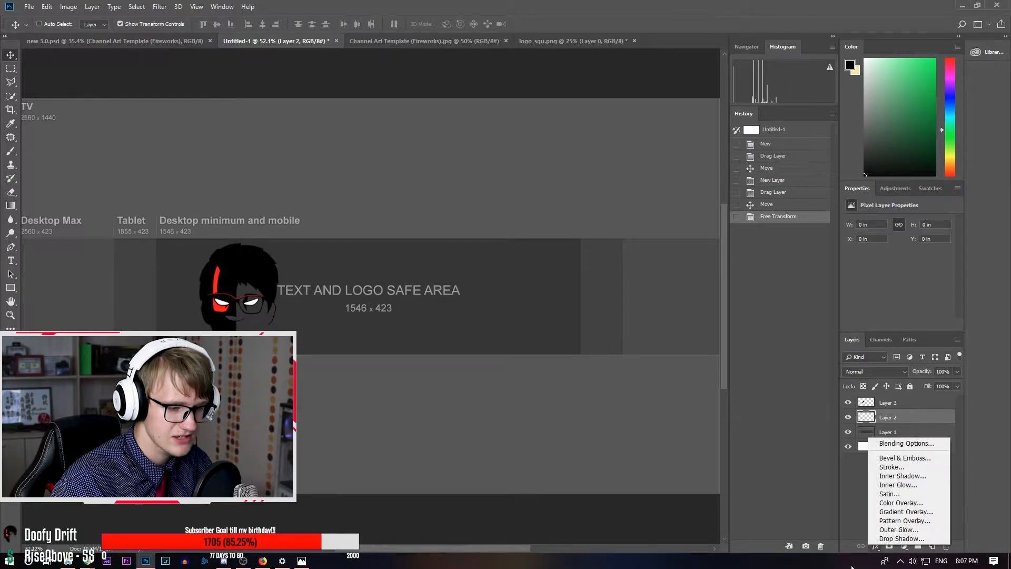
pyautogui.click(898, 519)
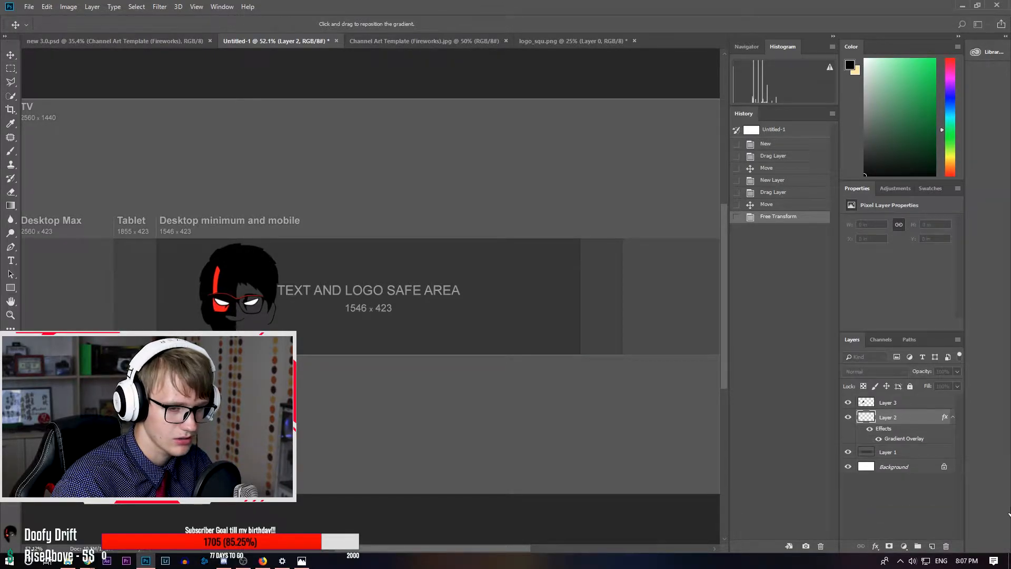
pyautogui.moveTo(1010, 221); pyautogui.dragTo(616, 181)
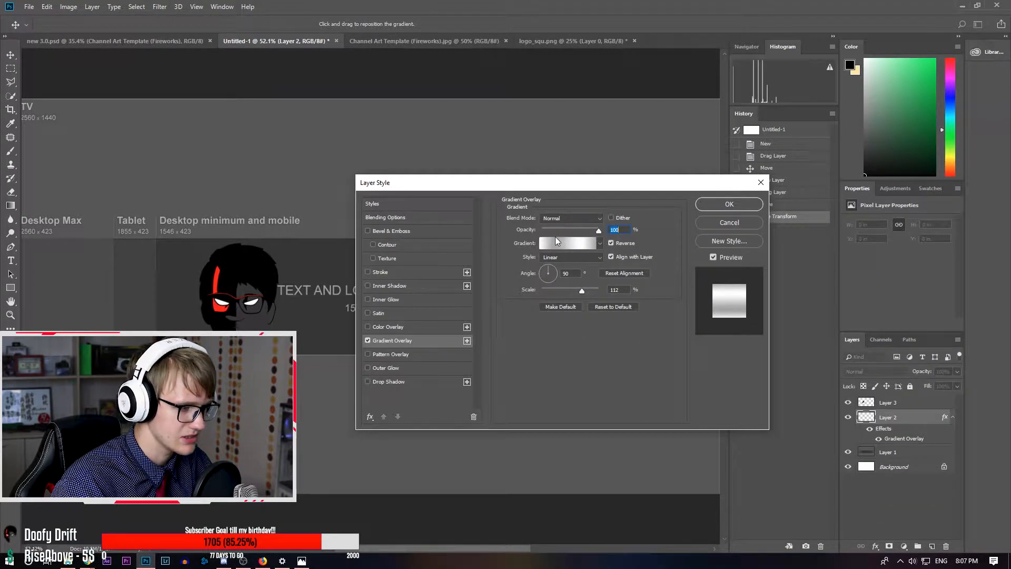
pyautogui.click(723, 221)
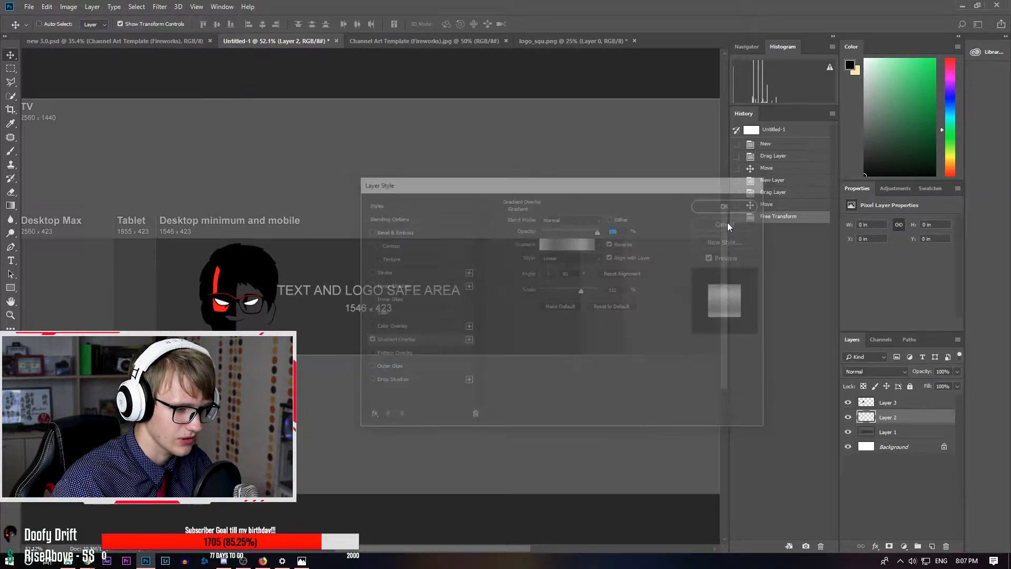
# Paint the whole of Layer 2 white with the Brush tool.
pyautogui.press('z')
pyautogui.moveTo(481, 372); pyautogui.dragTo(453, 370)
pyautogui.press('b')
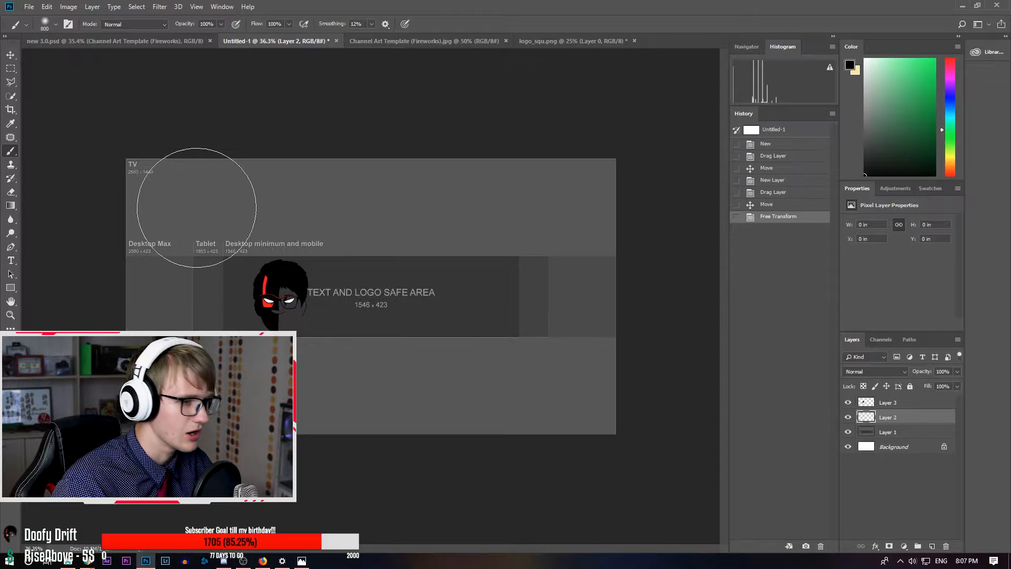
pyautogui.click(864, 59)
pyautogui.moveTo(260, 174)
pyautogui.mouseDown()
pyautogui.moveTo(176, 142)
pyautogui.moveTo(431, 189)
pyautogui.moveTo(496, 223)
pyautogui.moveTo(358, 310)
pyautogui.moveTo(134, 364)
pyautogui.moveTo(169, 465)
pyautogui.moveTo(402, 372)
pyautogui.moveTo(183, 142)
pyautogui.moveTo(211, 173)
pyautogui.moveTo(338, 208)
pyautogui.moveTo(845, 419)
pyautogui.mouseUp()
# Toggle Layer 2's visibility to compare the white background with the template beneath it, leaving the layer shown.
pyautogui.click(847, 419)
pyautogui.click(847, 418)
pyautogui.click(847, 418)
pyautogui.click(847, 418)
pyautogui.click(847, 419)
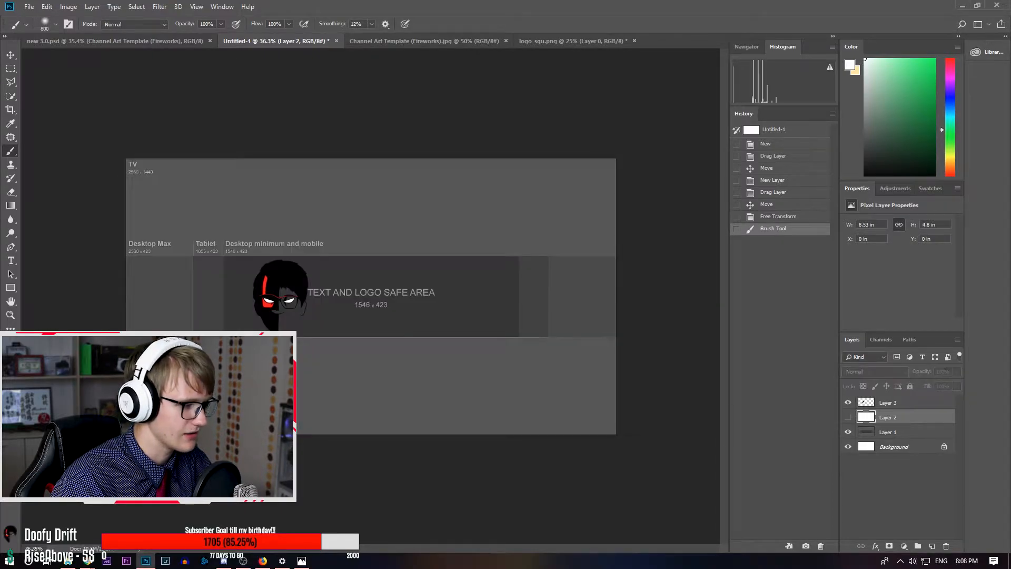
pyautogui.click(11, 314)
pyautogui.moveTo(314, 342); pyautogui.dragTo(406, 374)
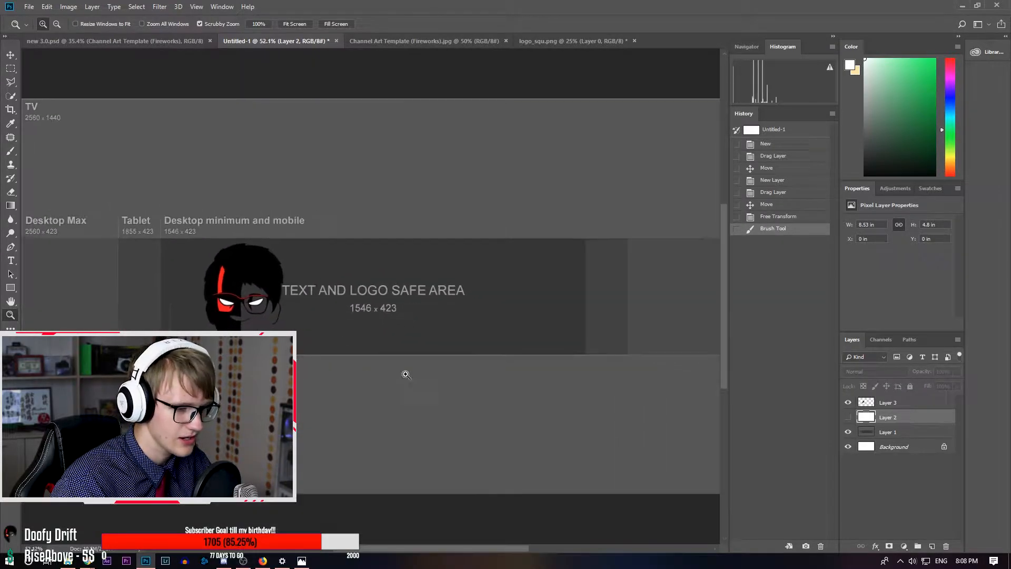
pyautogui.click(848, 417)
# Add a Gradient Overlay to Layer 2 using the white to light grey gradient preset.
pyautogui.click(875, 546)
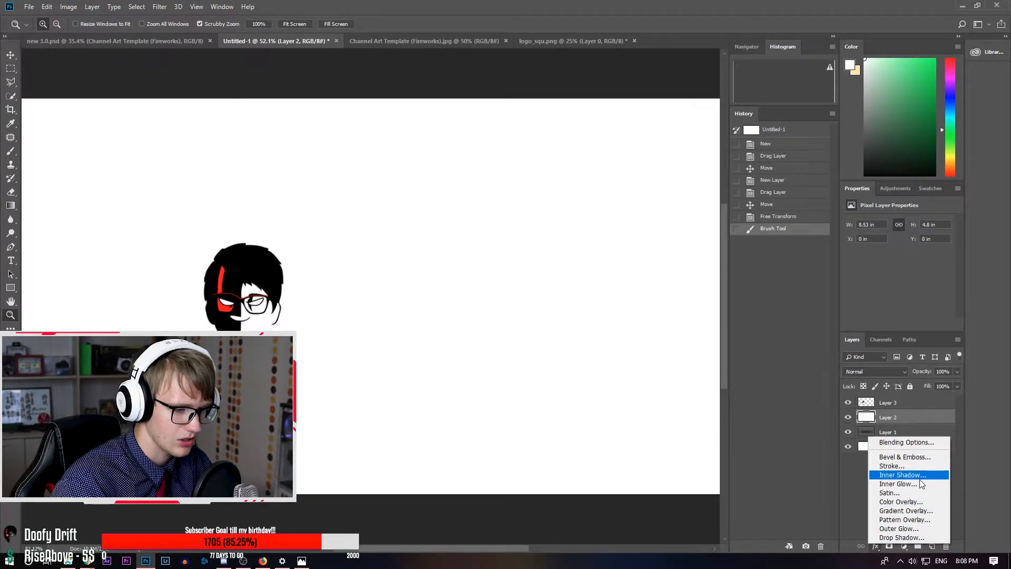
pyautogui.click(904, 510)
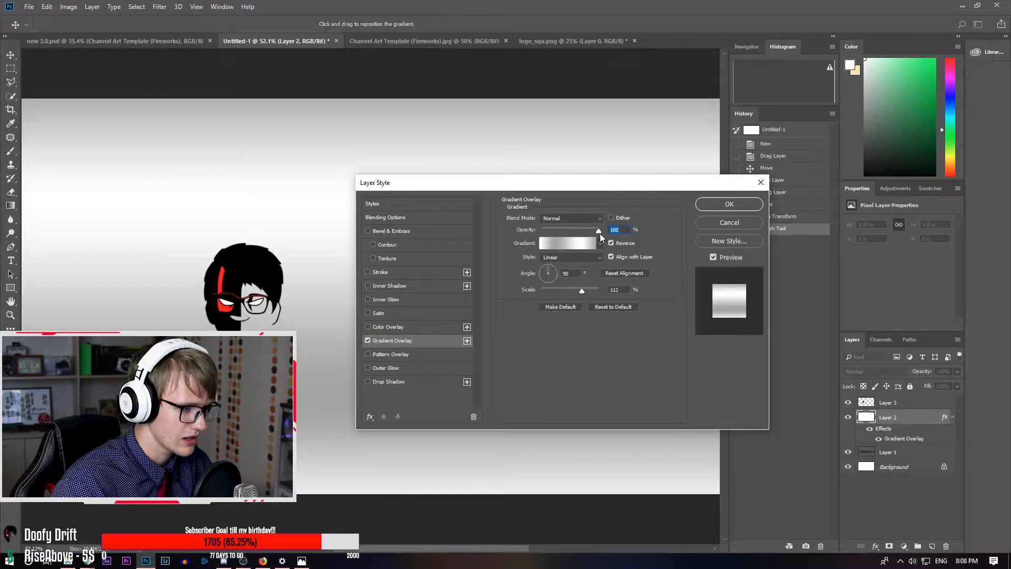
pyautogui.click(600, 243)
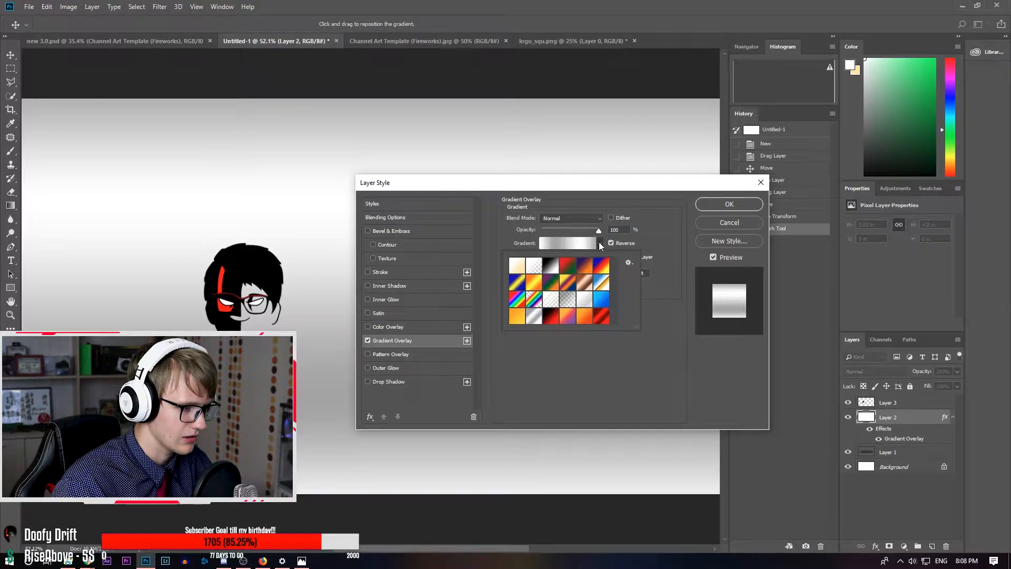
pyautogui.click(588, 302)
pyautogui.click(575, 388)
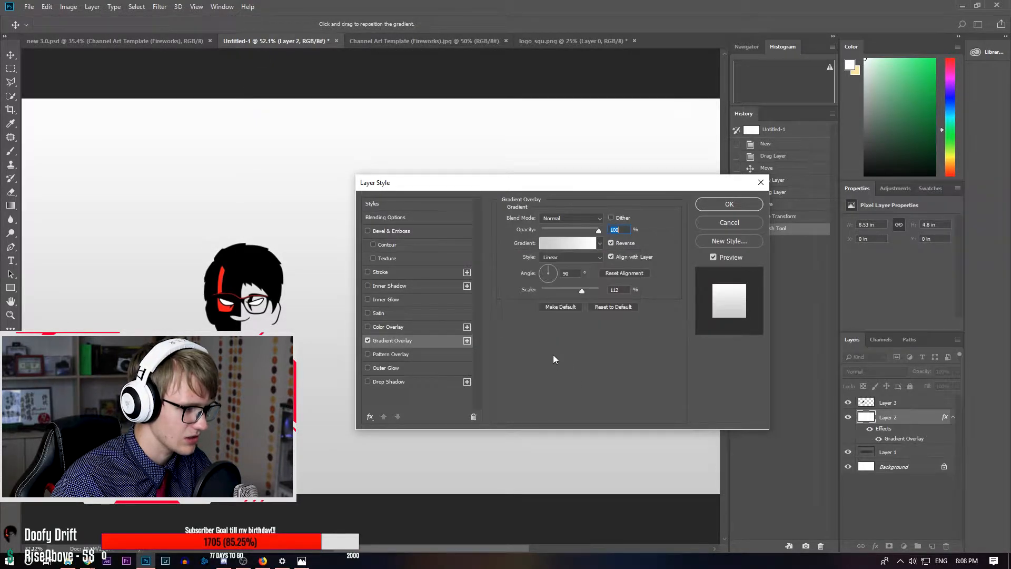
# Set the gradient overlay's style to Radial and turn off Reverse.
pyautogui.click(589, 258)
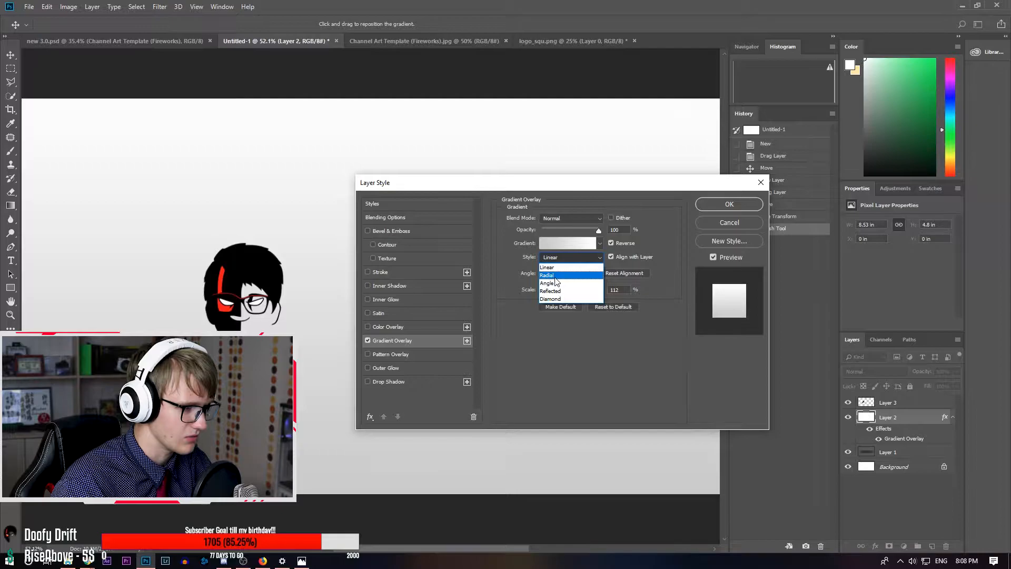
pyautogui.click(548, 275)
pyautogui.click(611, 242)
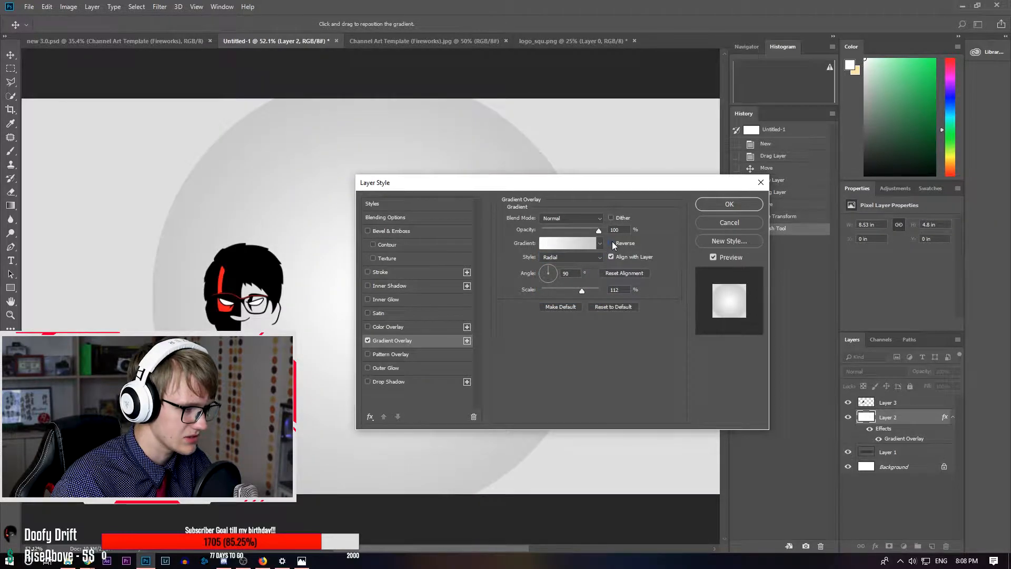
pyautogui.moveTo(580, 289); pyautogui.dragTo(644, 283)
pyautogui.click(574, 242)
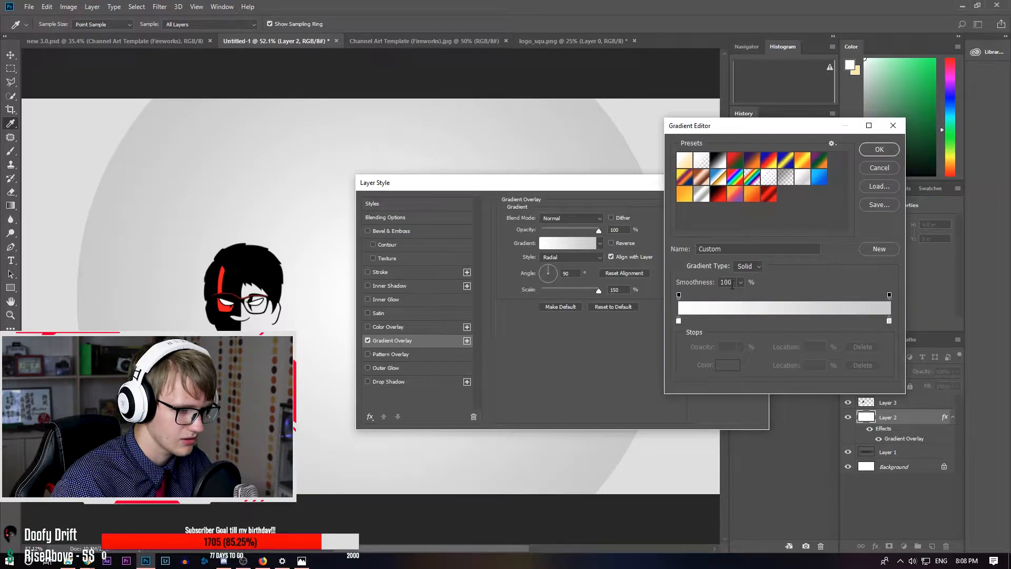
pyautogui.click(879, 150)
pyautogui.click(730, 221)
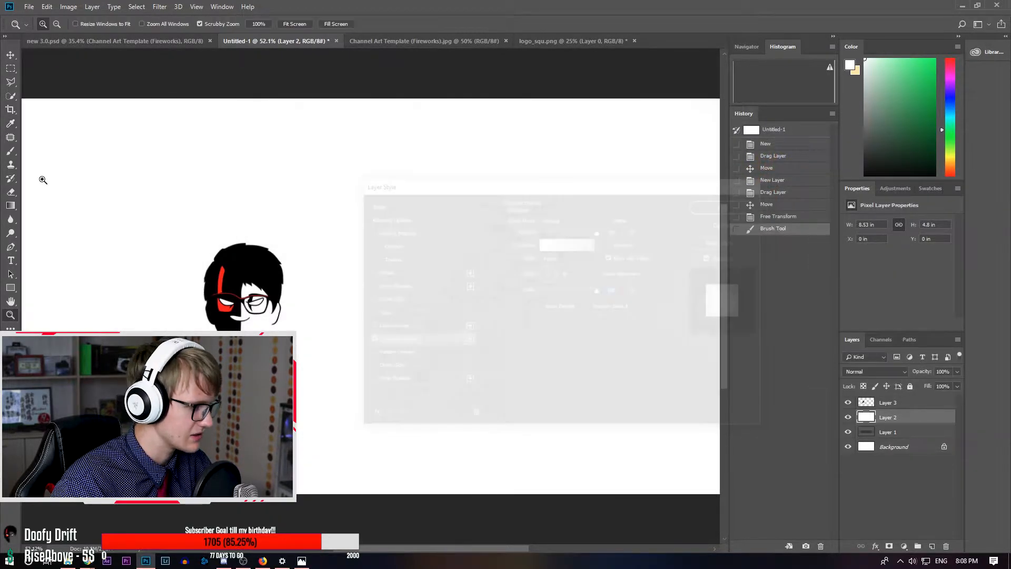
# Fill Layer 2 with a white to light grey radial gradient running from the canvas centre past its upper-left corner.
pyautogui.moveTo(488, 279); pyautogui.dragTo(464, 276)
pyautogui.click(12, 206)
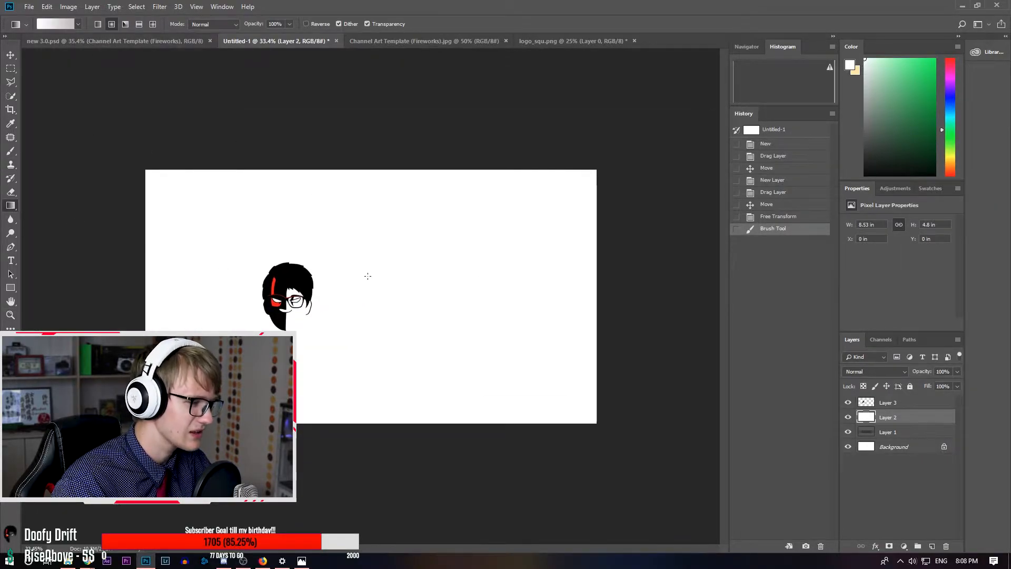
pyautogui.moveTo(383, 288); pyautogui.dragTo(115, 155)
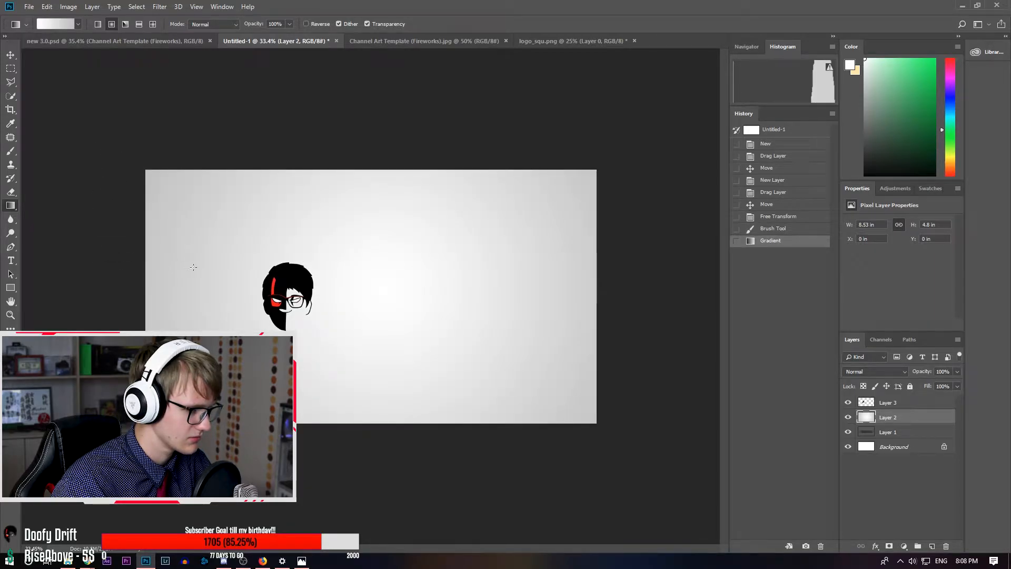
pyautogui.click(10, 314)
pyautogui.moveTo(342, 297); pyautogui.dragTo(407, 316)
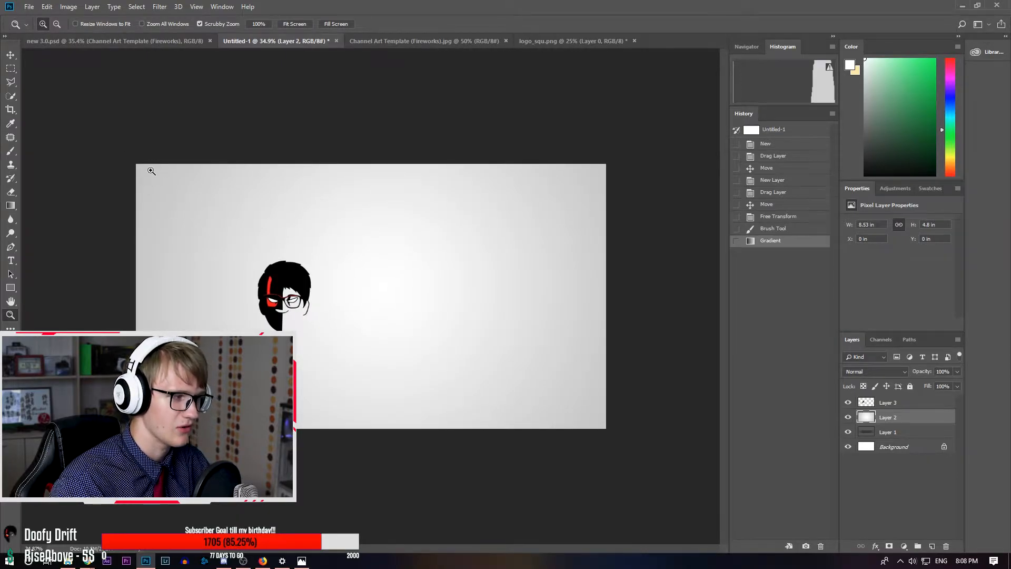
pyautogui.moveTo(407, 331); pyautogui.dragTo(422, 333)
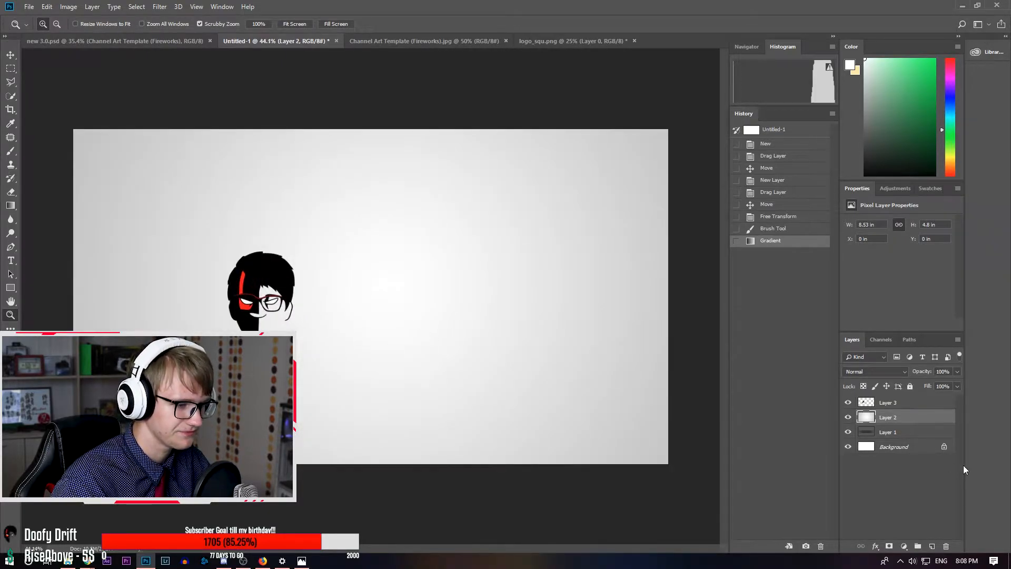
# Hide Layer 2 and add the text "ItsMantax" over the template's safe area in Kenyan Coffee at 72 pt.
pyautogui.click(848, 418)
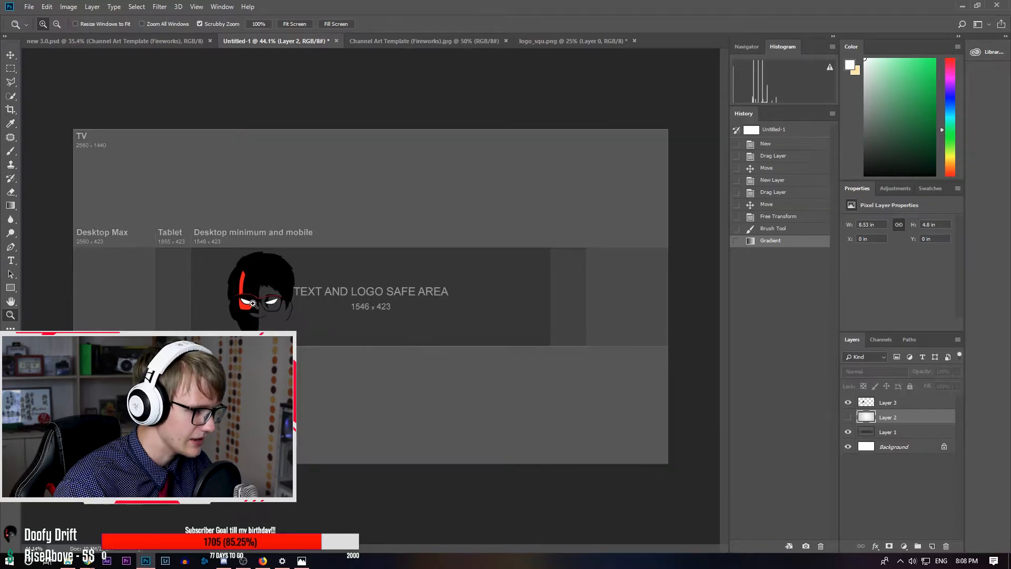
pyautogui.moveTo(365, 329); pyautogui.dragTo(386, 330)
pyautogui.press('t')
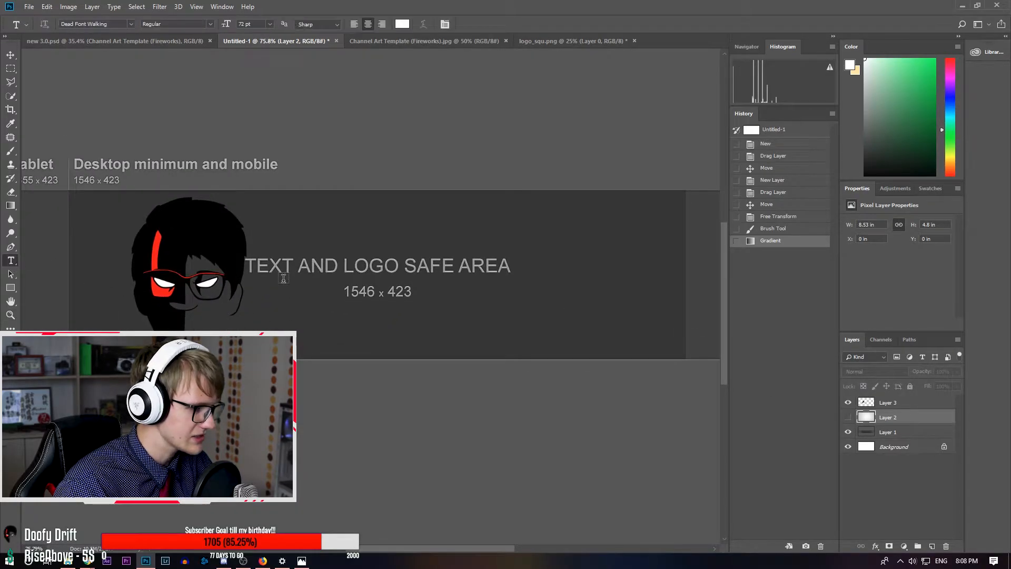
pyautogui.click(274, 286)
pyautogui.click(133, 23)
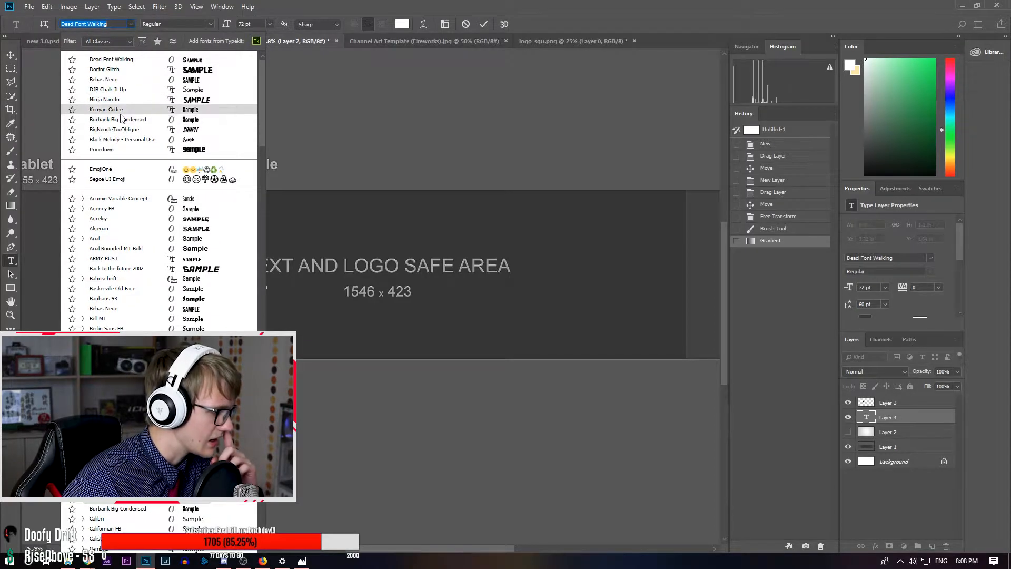
pyautogui.click(111, 110)
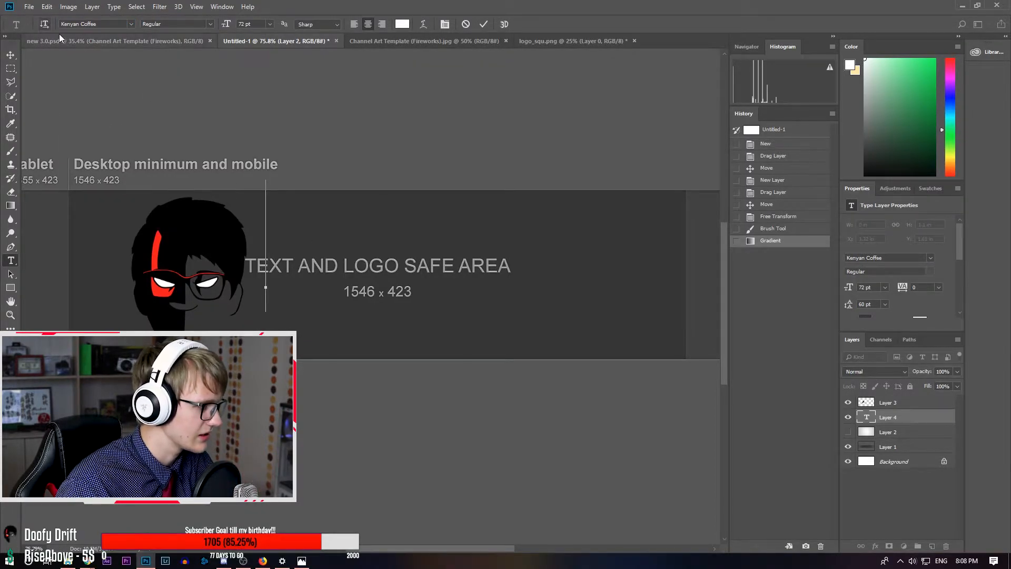
pyautogui.write('ITS')
pyautogui.press('BackSpace')
pyautogui.press('BackSpace')
pyautogui.write('ts Mantax')
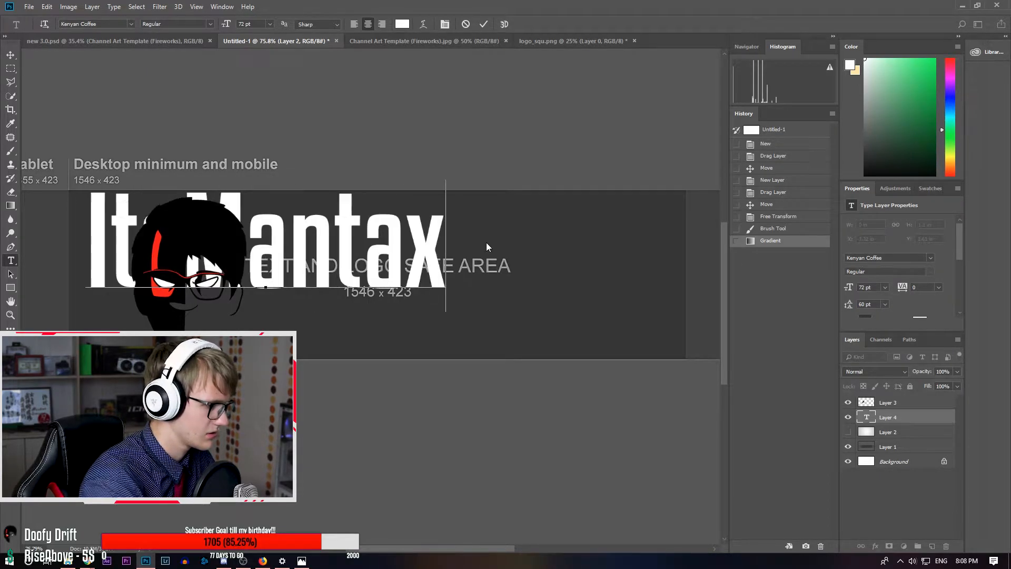
# Move the ItsMantax text beside the logo in the safe area and scale it down to about 68 pt.
pyautogui.click(10, 54)
pyautogui.moveTo(444, 252); pyautogui.dragTo(665, 253)
pyautogui.moveTo(538, 252); pyautogui.dragTo(537, 274)
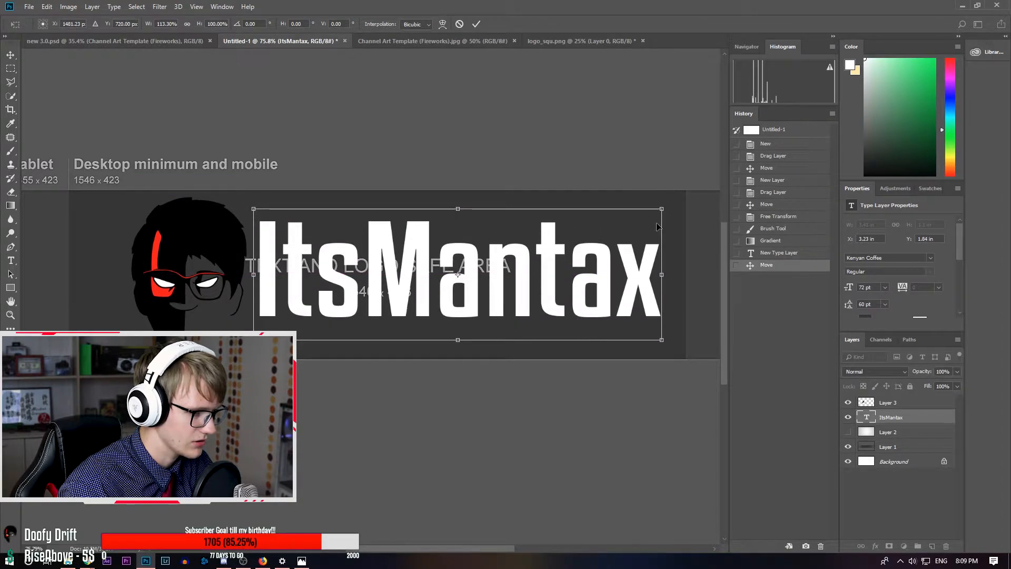
pyautogui.moveTo(662, 209); pyautogui.dragTo(641, 212)
pyautogui.press('Return')
pyautogui.moveTo(541, 272); pyautogui.dragTo(543, 256)
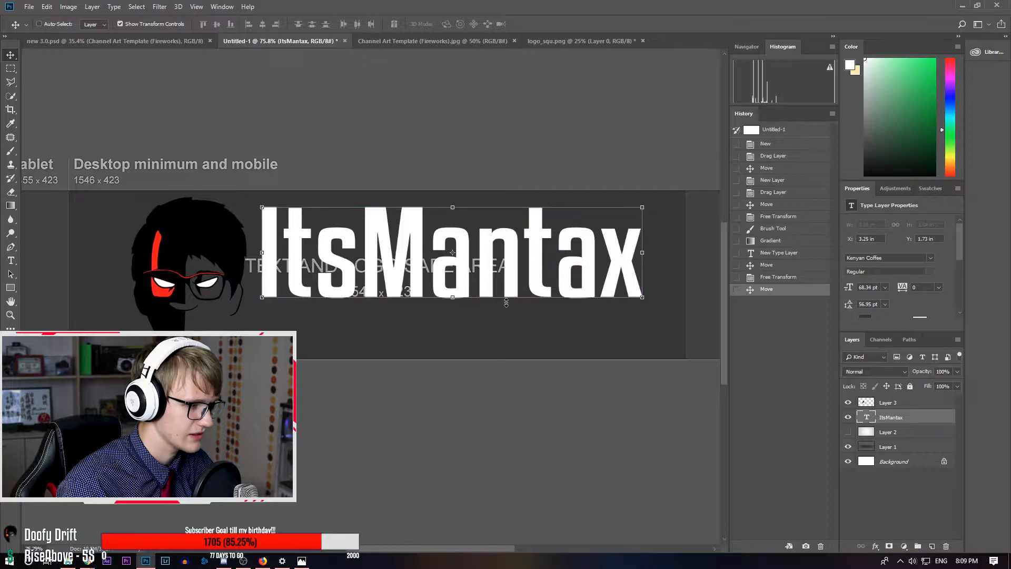
# Check the reference banner new 3.0.psd and recolour the whole ItsMantax text in Untitled-1 black.
pyautogui.click(94, 40)
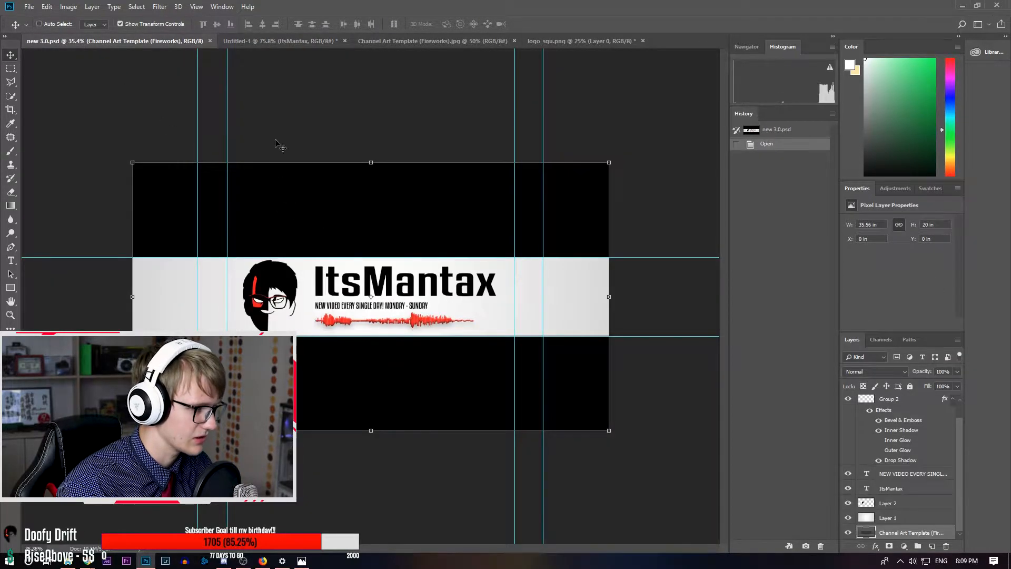
pyautogui.click(302, 42)
pyautogui.click(10, 260)
pyautogui.click(257, 252)
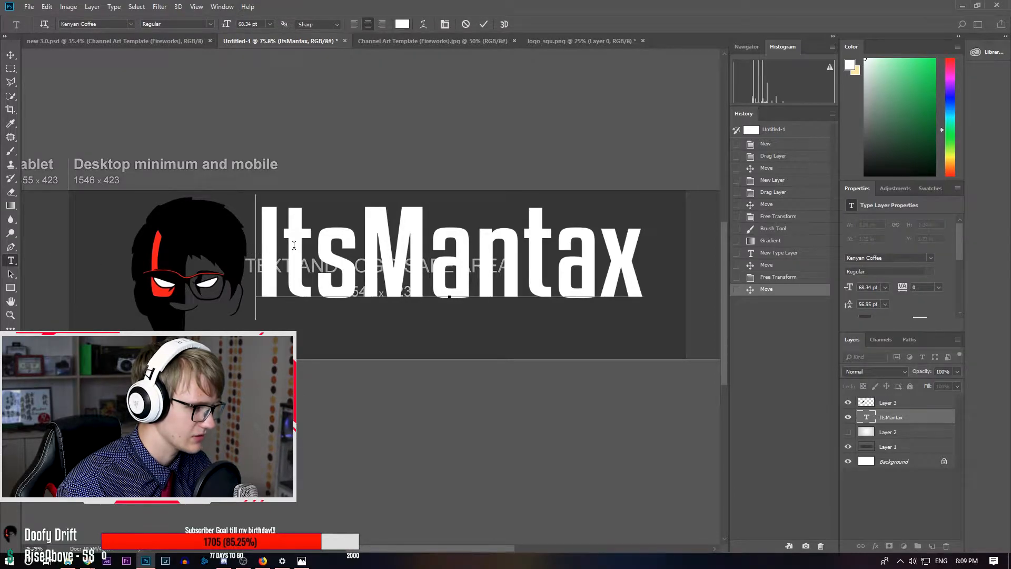
pyautogui.moveTo(278, 246); pyautogui.dragTo(719, 232)
pyautogui.click(402, 23)
pyautogui.moveTo(743, 343); pyautogui.dragTo(791, 403)
pyautogui.click(972, 266)
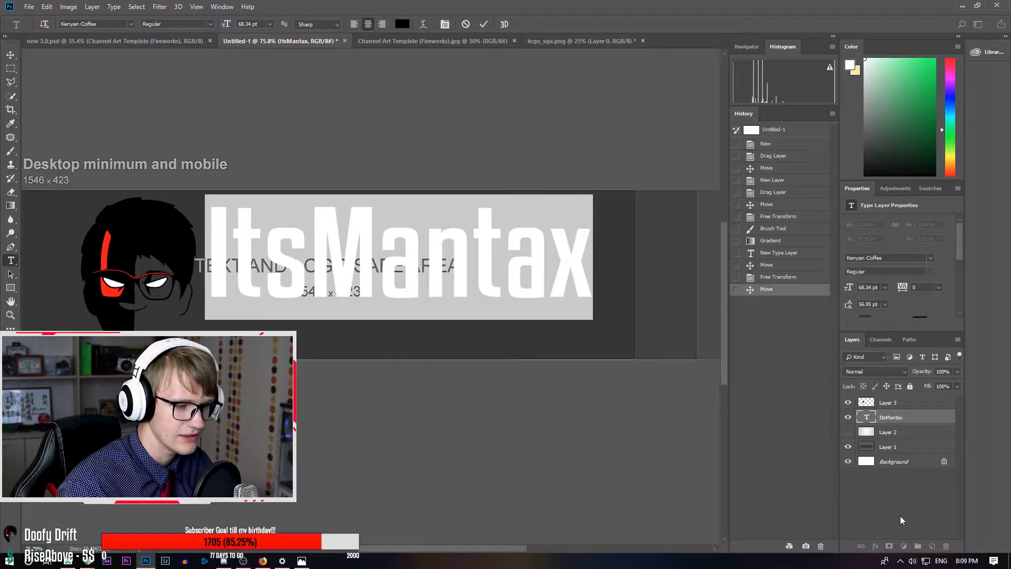
# Show Layer 2 again and check the logo and ItsMantax text against the gradient background.
pyautogui.click(848, 432)
pyautogui.click(10, 305)
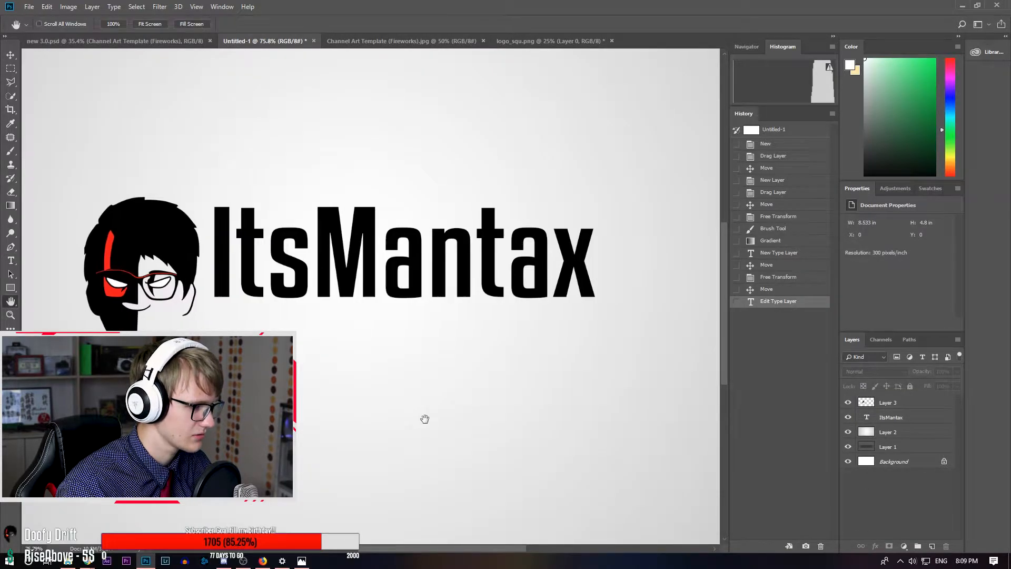
pyautogui.moveTo(429, 417); pyautogui.dragTo(374, 407)
pyautogui.click(10, 315)
pyautogui.moveTo(362, 359); pyautogui.dragTo(300, 350)
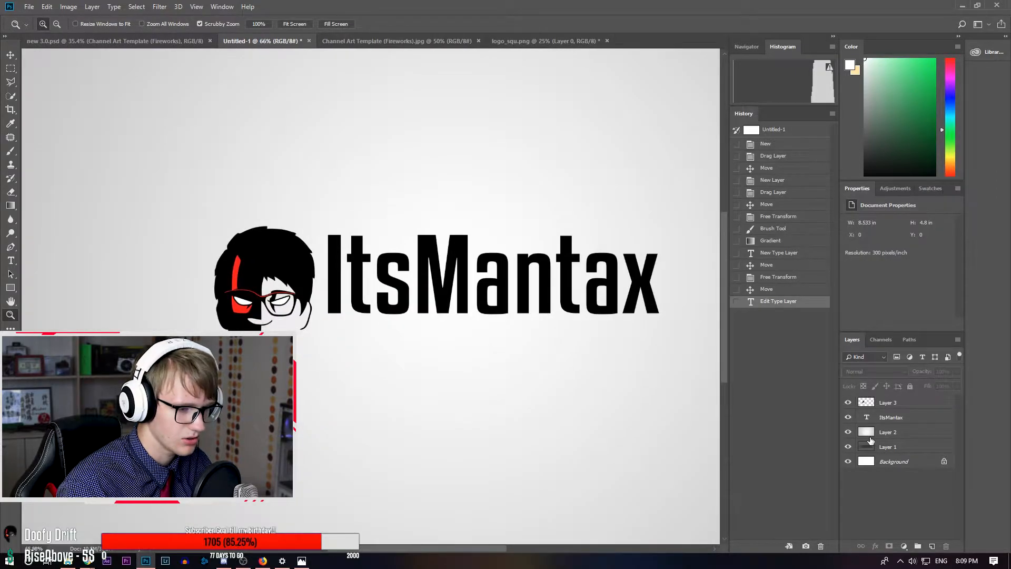
# Lower Layer 2's opacity to 52% to reveal the template guide beneath it.
pyautogui.click(869, 435)
pyautogui.click(958, 371)
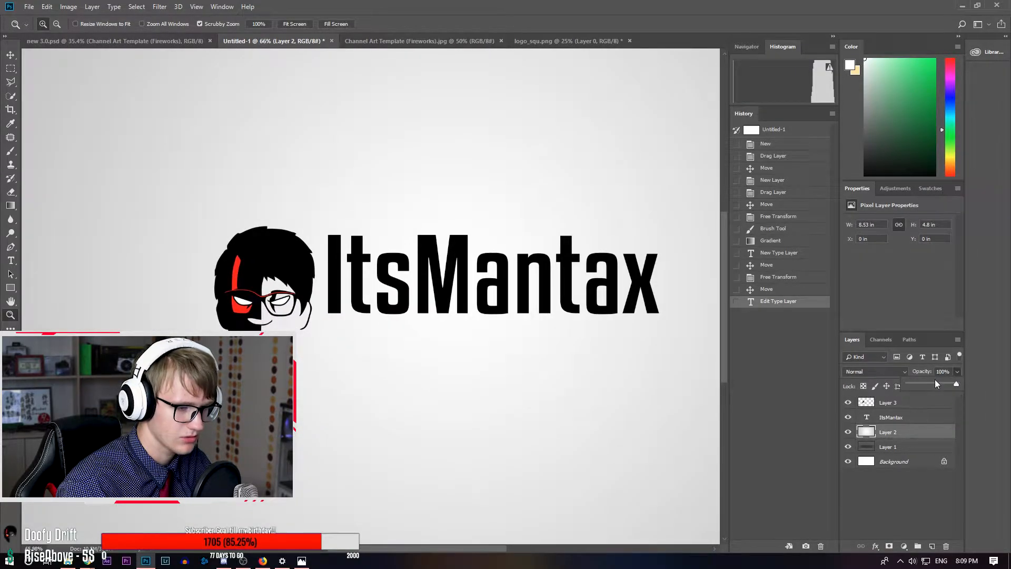
pyautogui.click(935, 382)
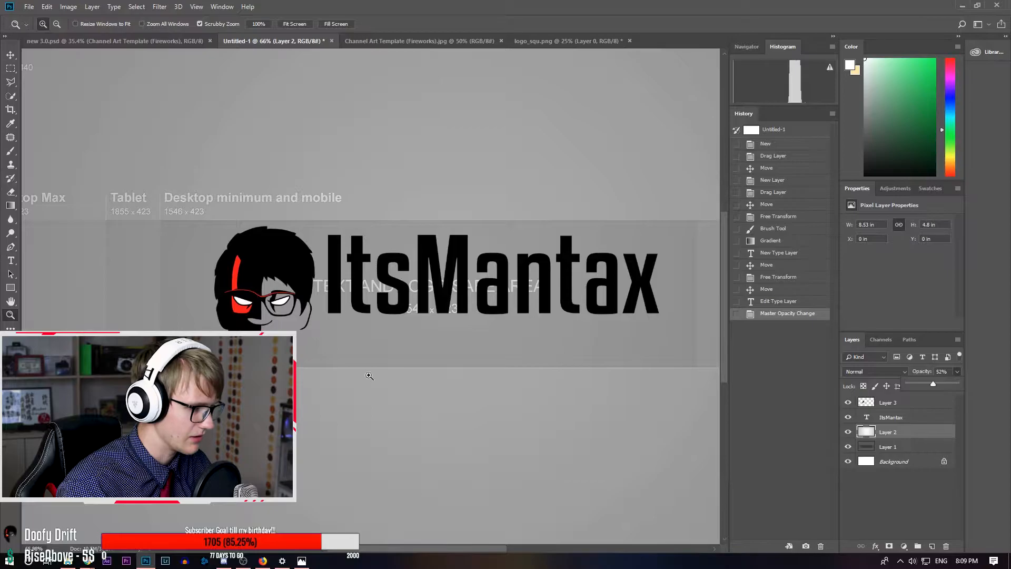
# Add a second text layer reading "PLEZ SUB" in black Kenyan Coffee at 72 pt near the start of ItsMantax.
pyautogui.moveTo(415, 548)
pyautogui.mouseDown()
pyautogui.moveTo(448, 545)
pyautogui.moveTo(431, 548)
pyautogui.mouseUp()
pyautogui.click(10, 260)
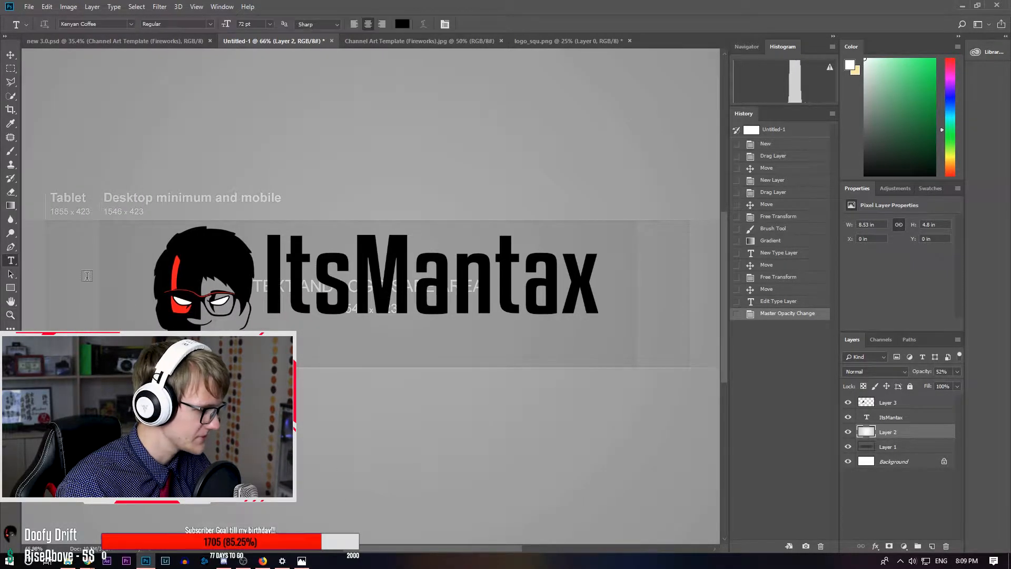
pyautogui.click(271, 328)
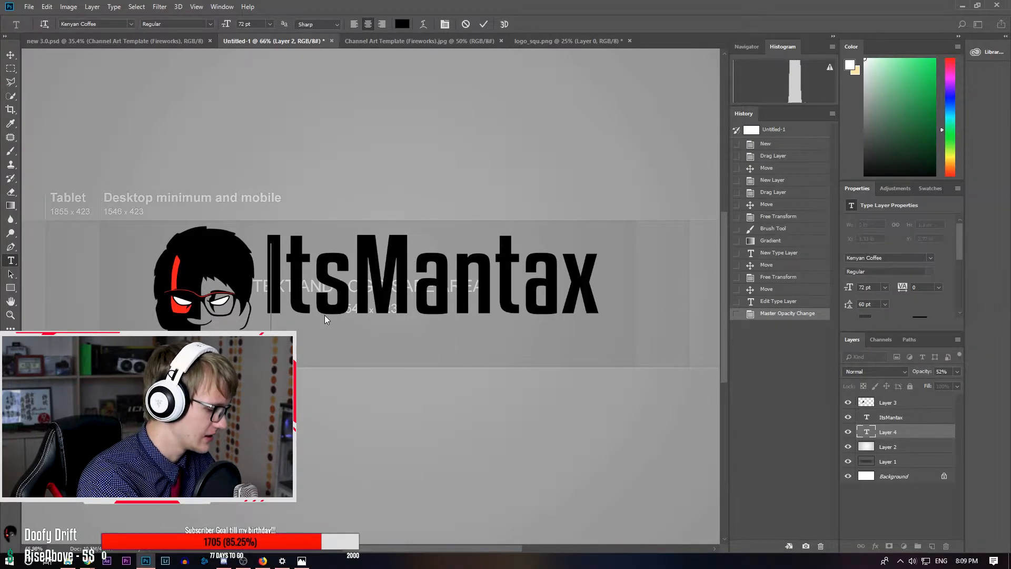
pyautogui.write('KILLZS')
pyautogui.press('BackSpace')
pyautogui.write('SUB')
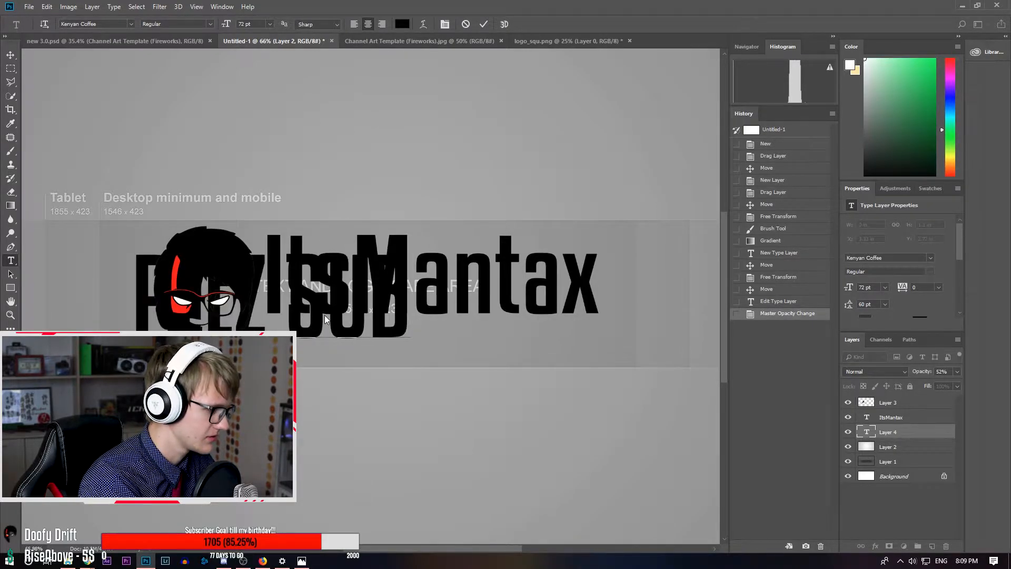
# Scale the PLEZ SUB text down to about 15 pt and place it under the start of ItsMantax.
pyautogui.click(10, 55)
pyautogui.moveTo(363, 291); pyautogui.dragTo(474, 302)
pyautogui.click(520, 262)
pyautogui.moveTo(476, 285); pyautogui.dragTo(324, 322)
pyautogui.press('Return')
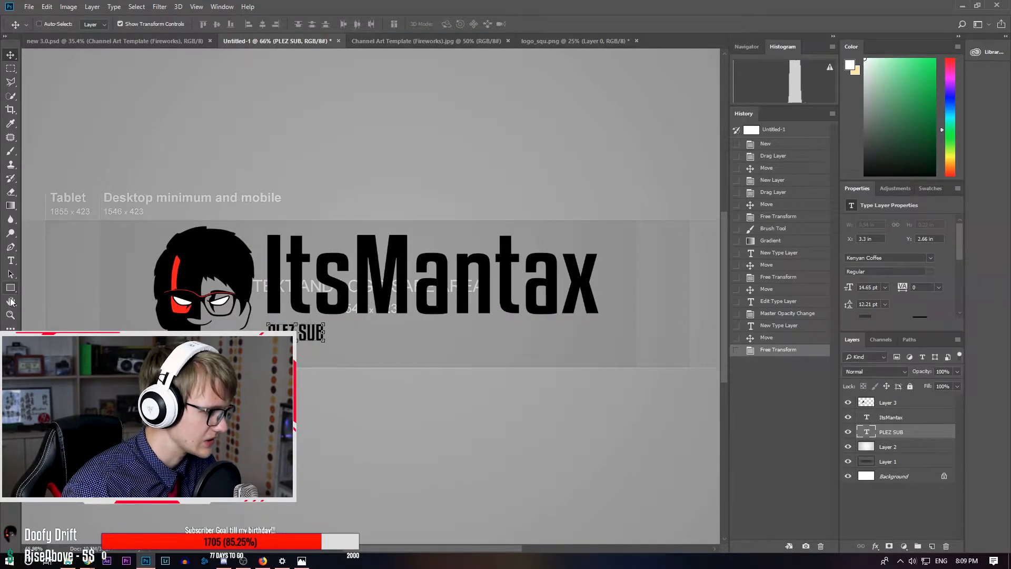
# Change the tagline to "PLEZ SUB!!!" and align it beneath the start of the ItsMantax text.
pyautogui.click(10, 261)
pyautogui.click(310, 331)
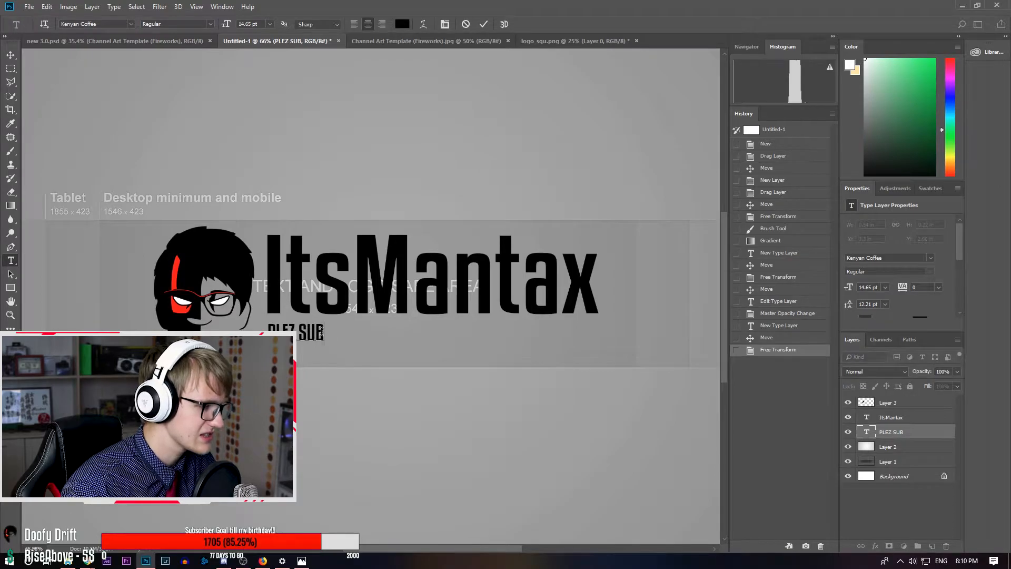
pyautogui.write('M')
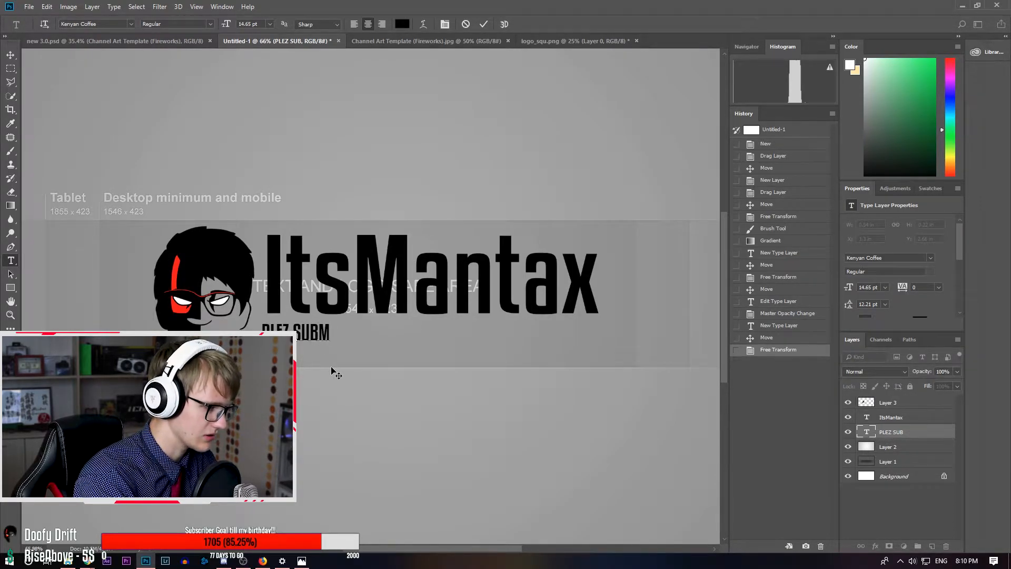
pyautogui.press('BackSpace')
pyautogui.write('!!!')
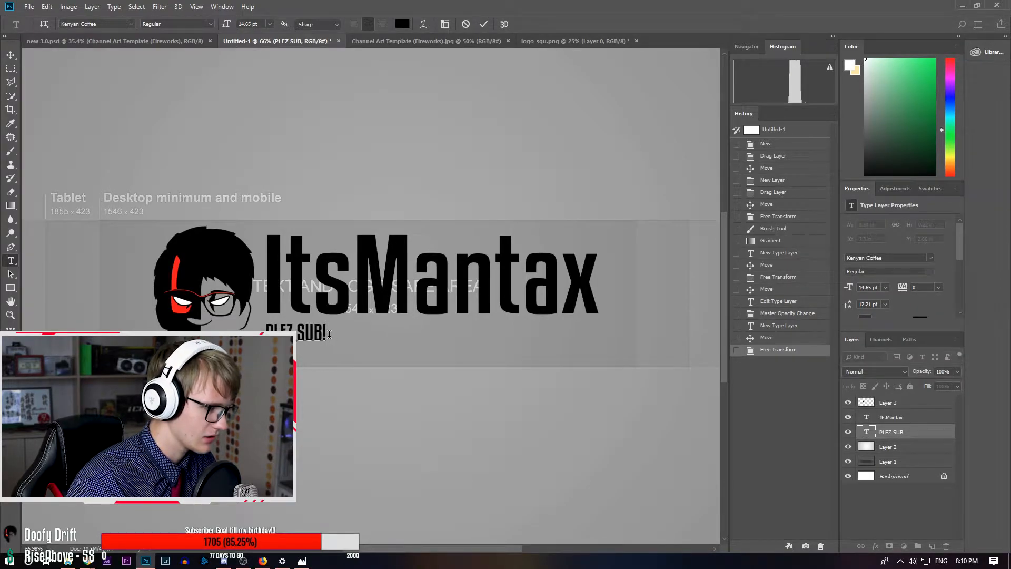
pyautogui.click(11, 55)
pyautogui.moveTo(318, 342); pyautogui.dragTo(316, 376)
pyautogui.click(10, 315)
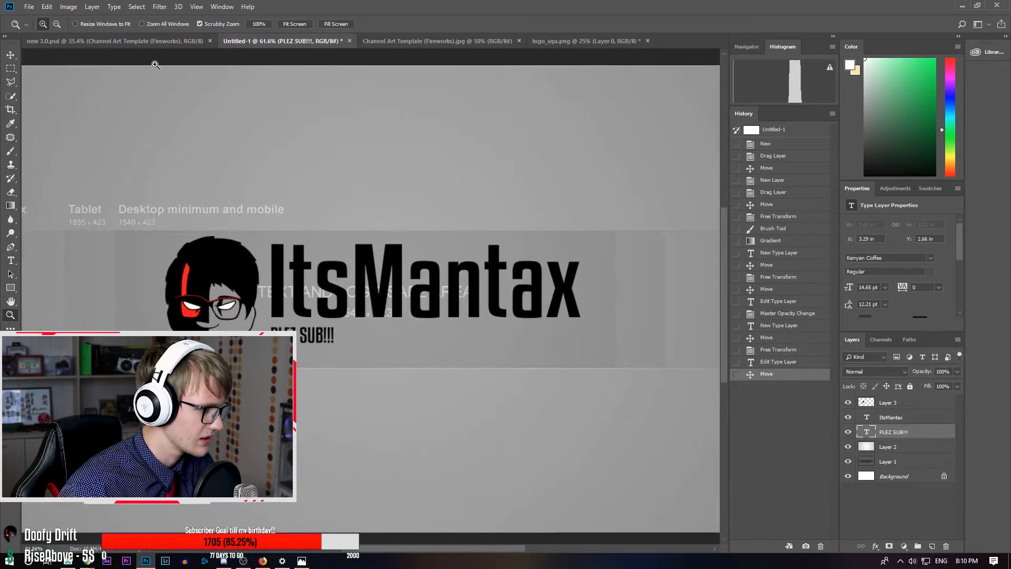
# Copy the red waveform layer Group 2 from new 3.0.psd into Untitled-1 and place it beside PLEZ SUB!!! under ItsMantax.
pyautogui.click(165, 44)
pyautogui.moveTo(322, 325); pyautogui.dragTo(345, 335)
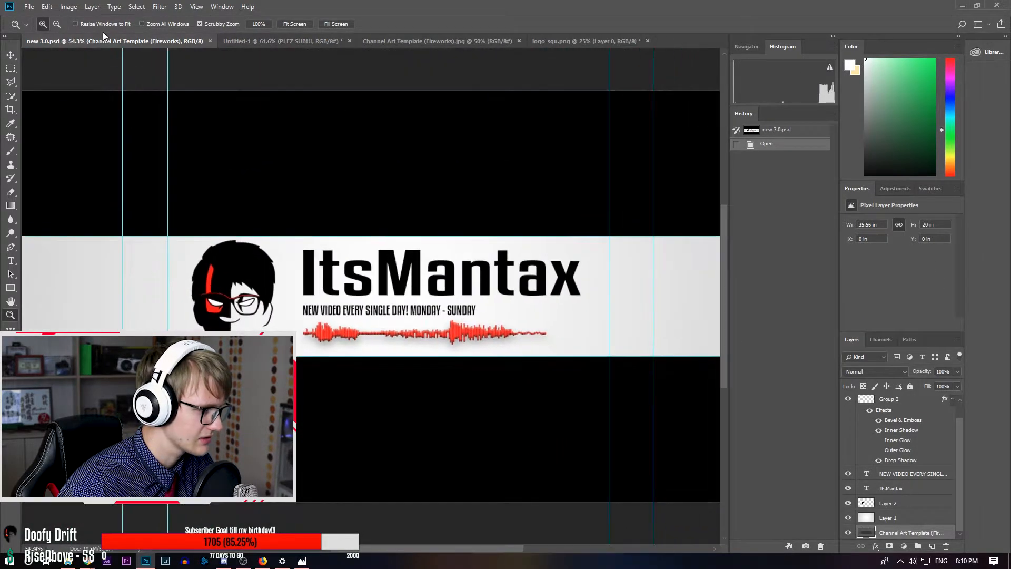
pyautogui.click(279, 42)
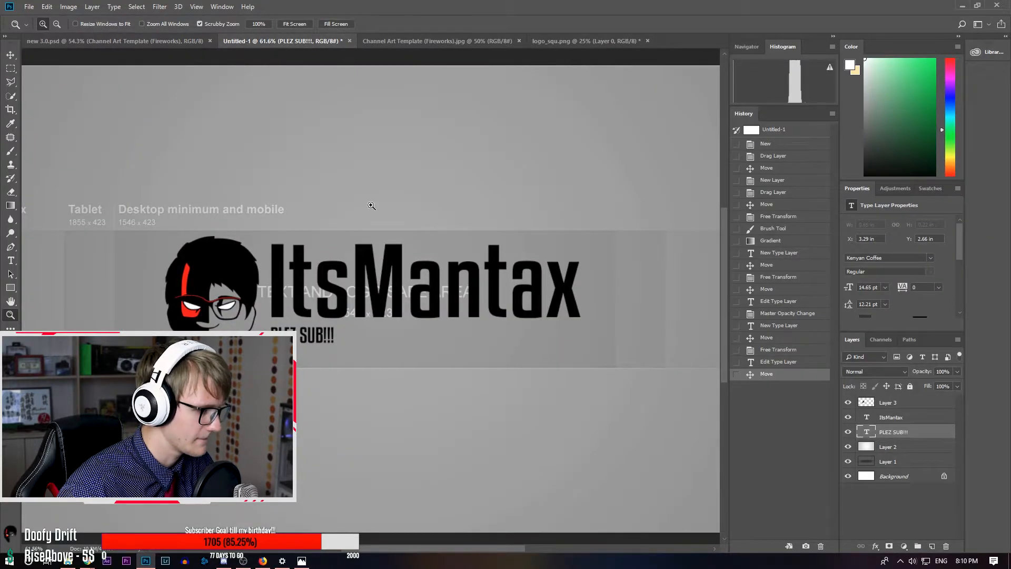
pyautogui.moveTo(284, 395); pyautogui.dragTo(300, 395)
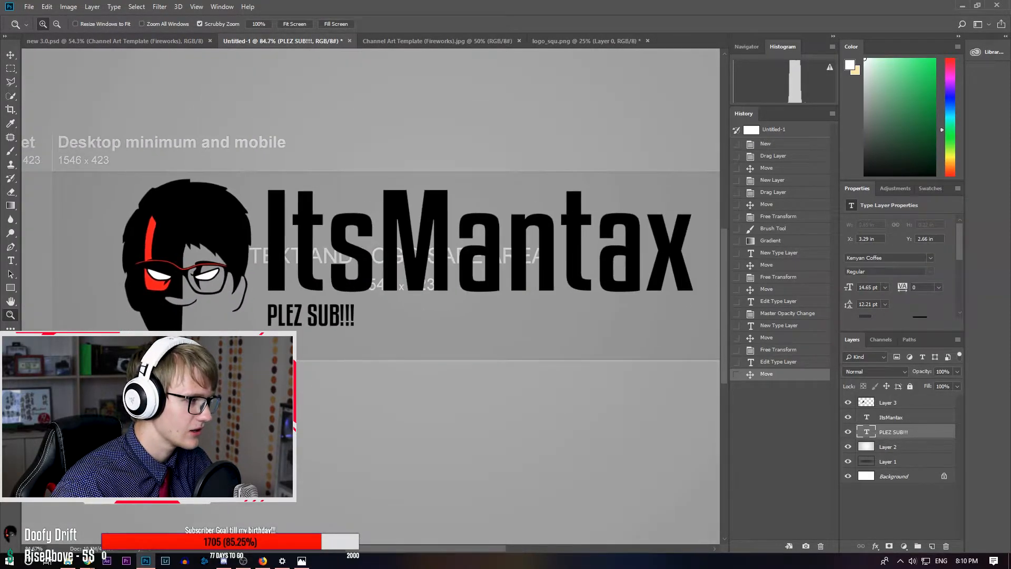
pyautogui.click(127, 41)
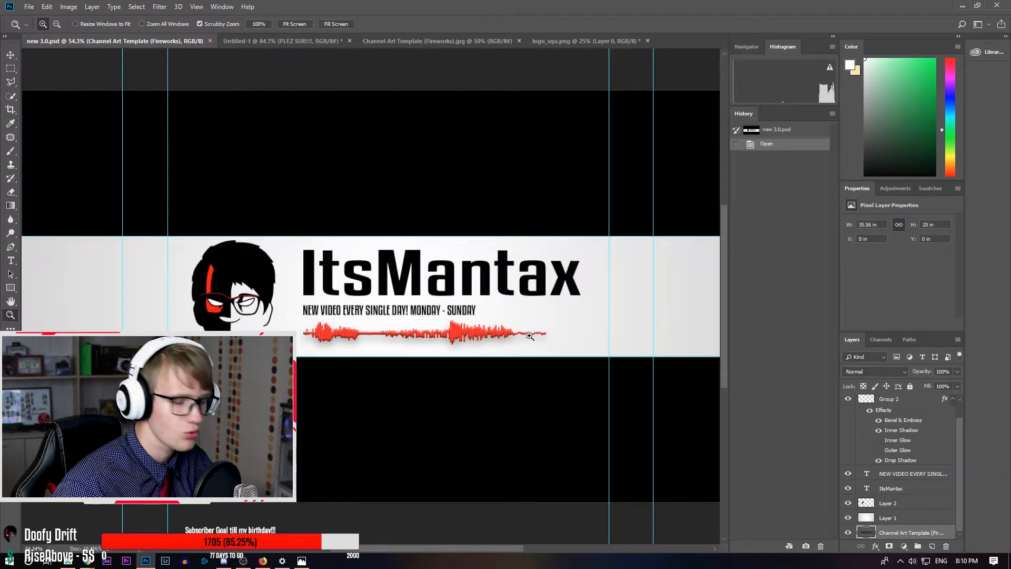
pyautogui.click(888, 401)
pyautogui.click(10, 55)
pyautogui.press('ctrl')
pyautogui.moveTo(479, 334)
pyautogui.mouseDown()
pyautogui.moveTo(227, 55)
pyautogui.moveTo(249, 46)
pyautogui.moveTo(382, 279)
pyautogui.moveTo(493, 337)
pyautogui.moveTo(495, 327)
pyautogui.mouseUp()
pyautogui.moveTo(550, 307); pyautogui.dragTo(625, 311)
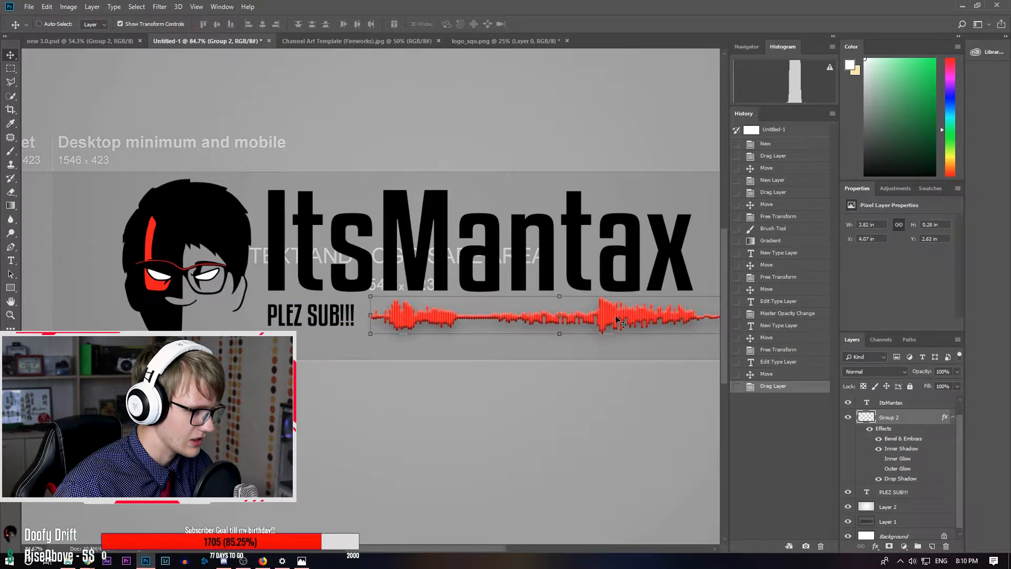
# Set the opacity of the gradient background Layer 2 to 100%.
pyautogui.click(10, 315)
pyautogui.moveTo(490, 380); pyautogui.dragTo(653, 398)
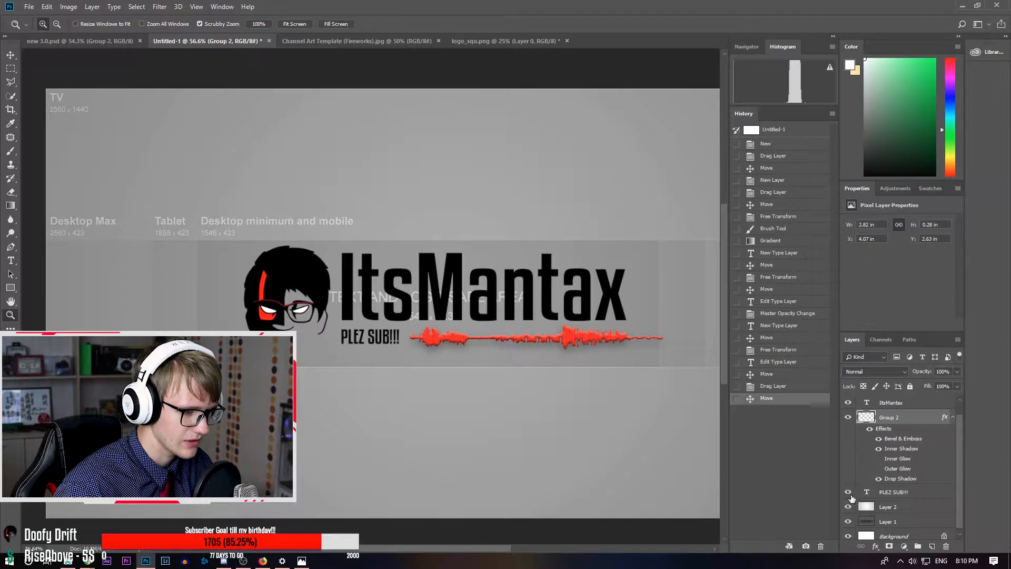
pyautogui.click(875, 508)
pyautogui.click(955, 373)
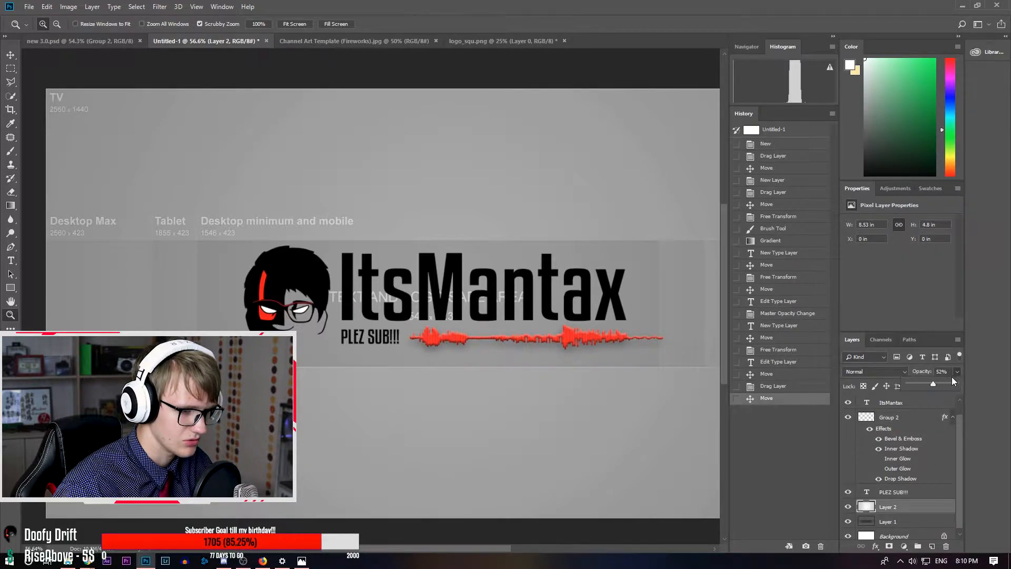
pyautogui.moveTo(997, 383); pyautogui.dragTo(997, 383)
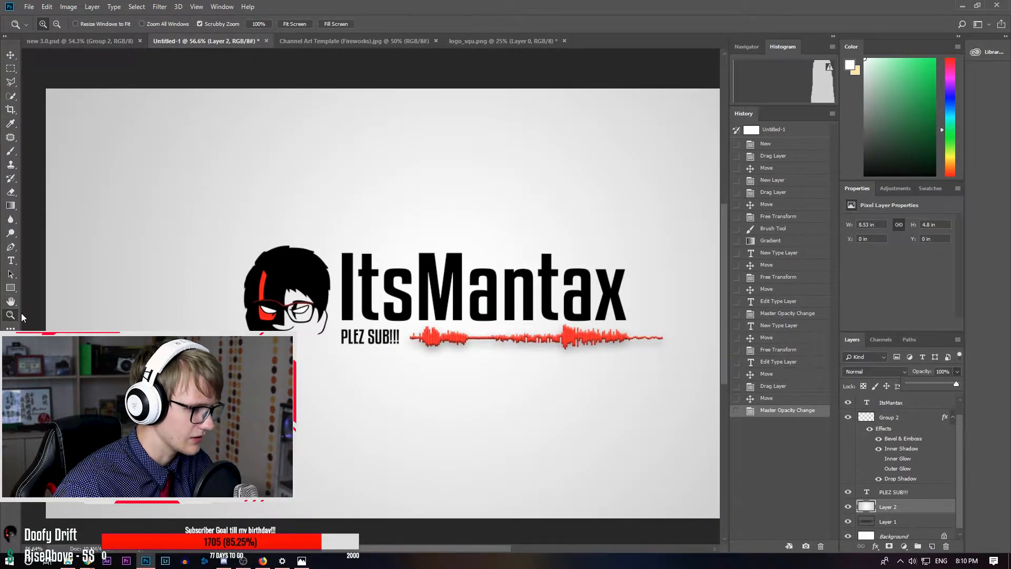
# Examine the red waveform layer Group 2 up close beside the tagline and under ItsMantax.
pyautogui.moveTo(443, 341); pyautogui.dragTo(500, 368)
pyautogui.moveTo(617, 356); pyautogui.dragTo(548, 354)
pyautogui.moveTo(407, 310); pyautogui.dragTo(470, 307)
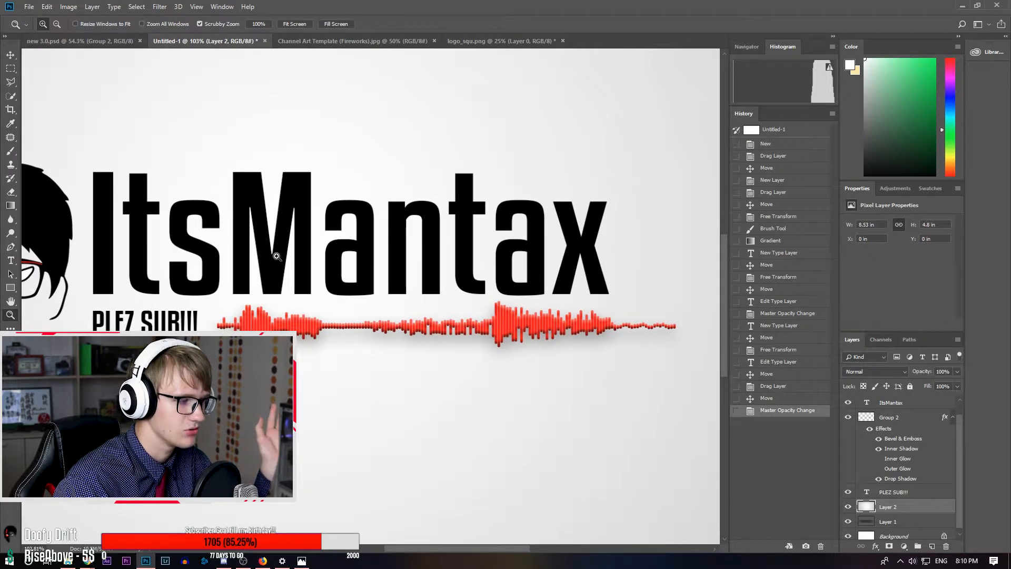
pyautogui.moveTo(220, 335); pyautogui.dragTo(335, 232)
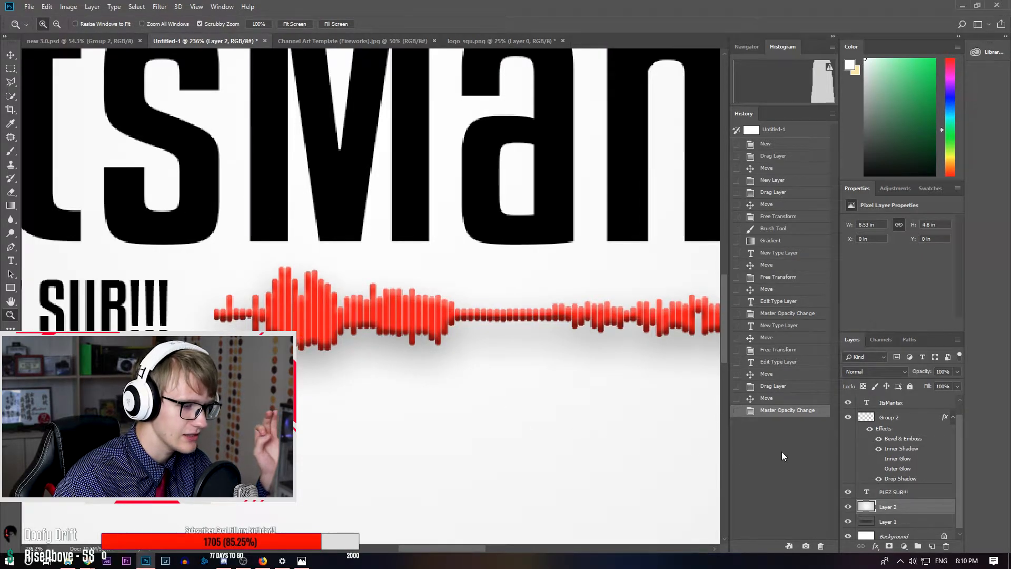
pyautogui.click(914, 440)
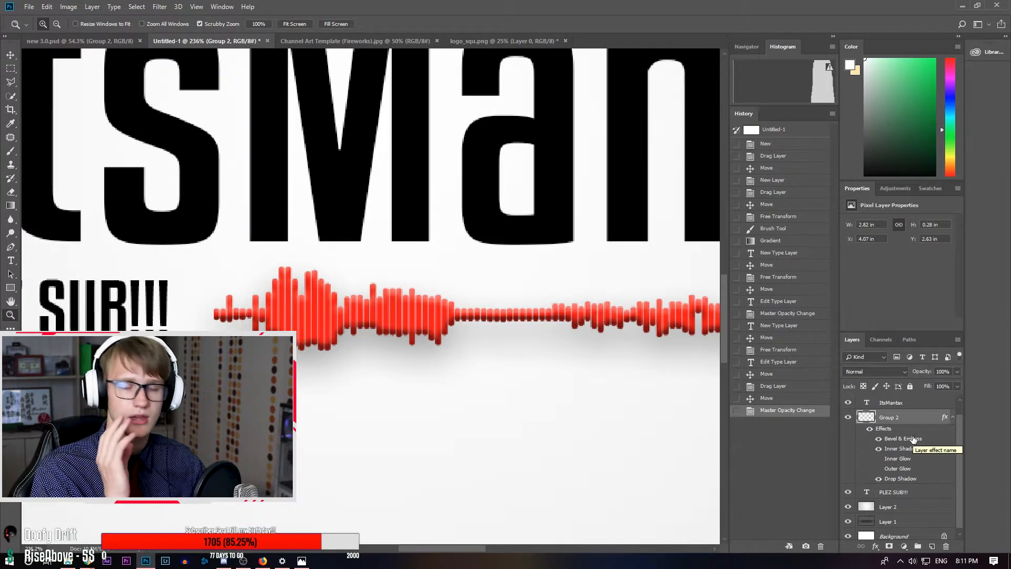
pyautogui.scroll(-5, 535, 388)
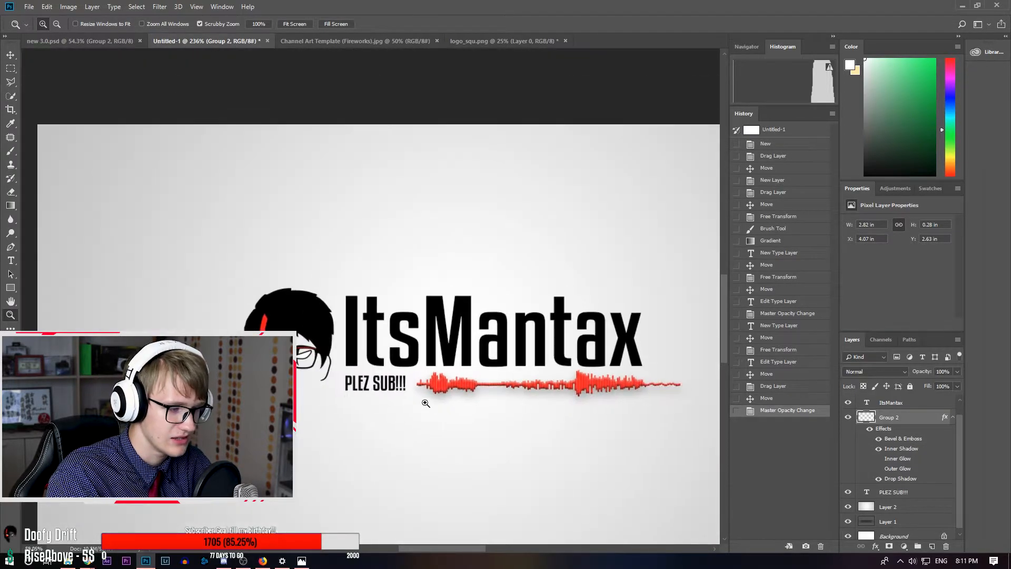
pyautogui.scroll(3, 634, 419)
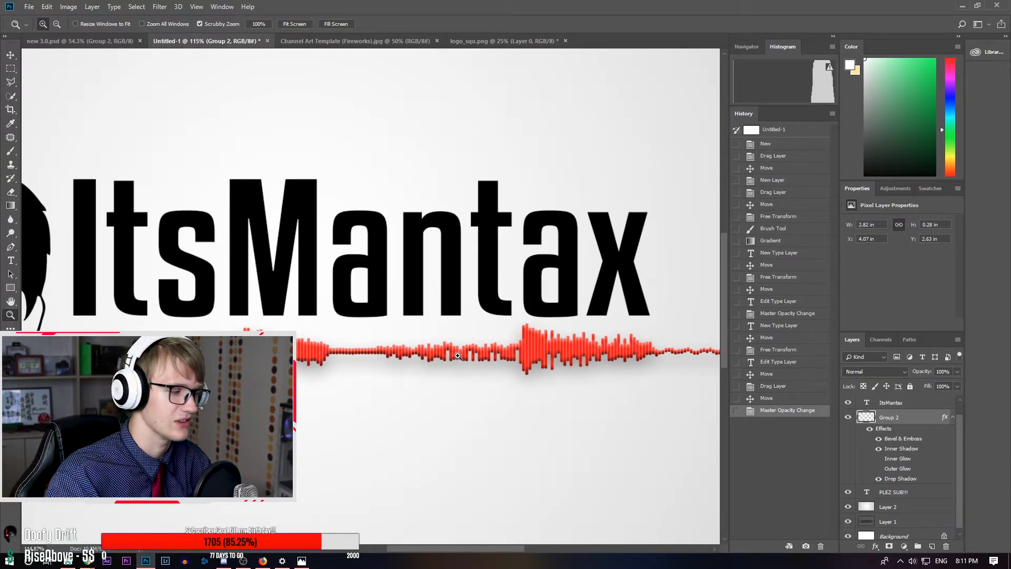
# Draw a trial rounded rectangle bar about 6 x 39 px above the waveform's start and delete its layer.
pyautogui.moveTo(201, 344); pyautogui.dragTo(230, 388)
pyautogui.click(10, 288)
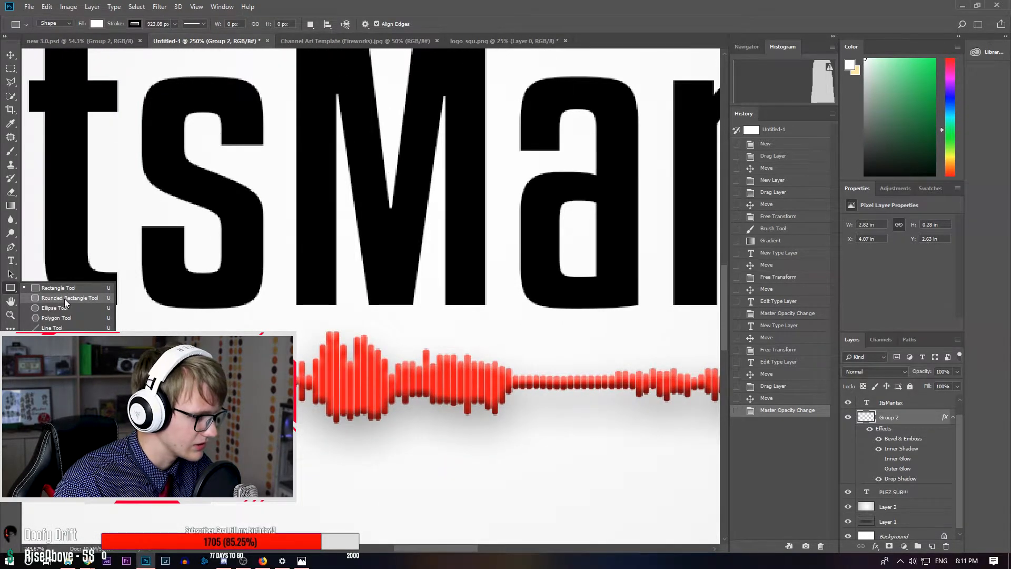
pyautogui.click(77, 298)
pyautogui.moveTo(256, 311); pyautogui.dragTo(263, 360)
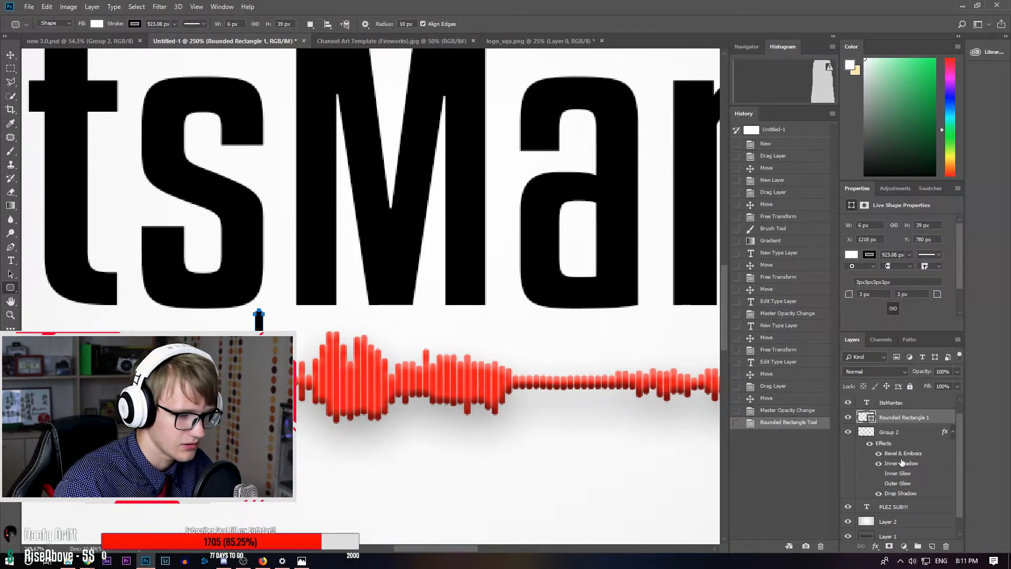
pyautogui.press('Delete')
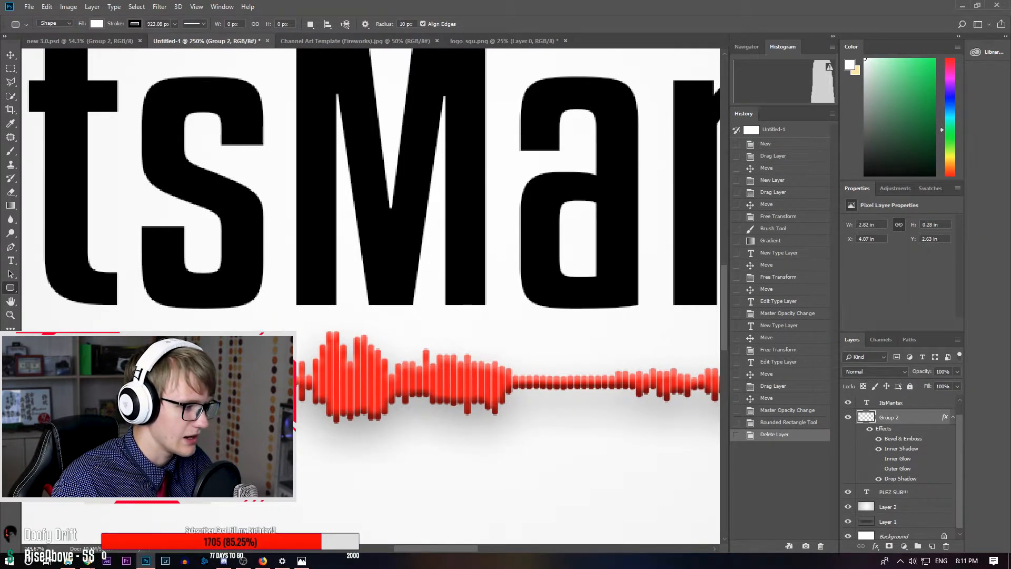
# Inspect the Bevel & Emboss, Inner Shadow and Drop Shadow settings of the waveform layer Group 2, leaving them unchanged.
pyautogui.click(10, 315)
pyautogui.moveTo(310, 401); pyautogui.dragTo(345, 398)
pyautogui.moveTo(496, 416); pyautogui.dragTo(427, 433)
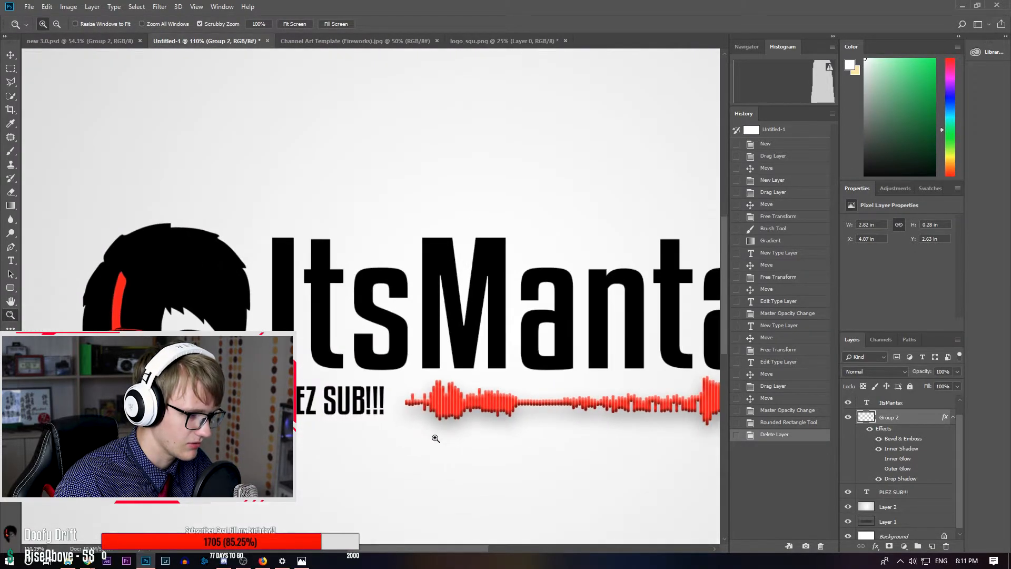
pyautogui.moveTo(511, 421); pyautogui.dragTo(499, 365)
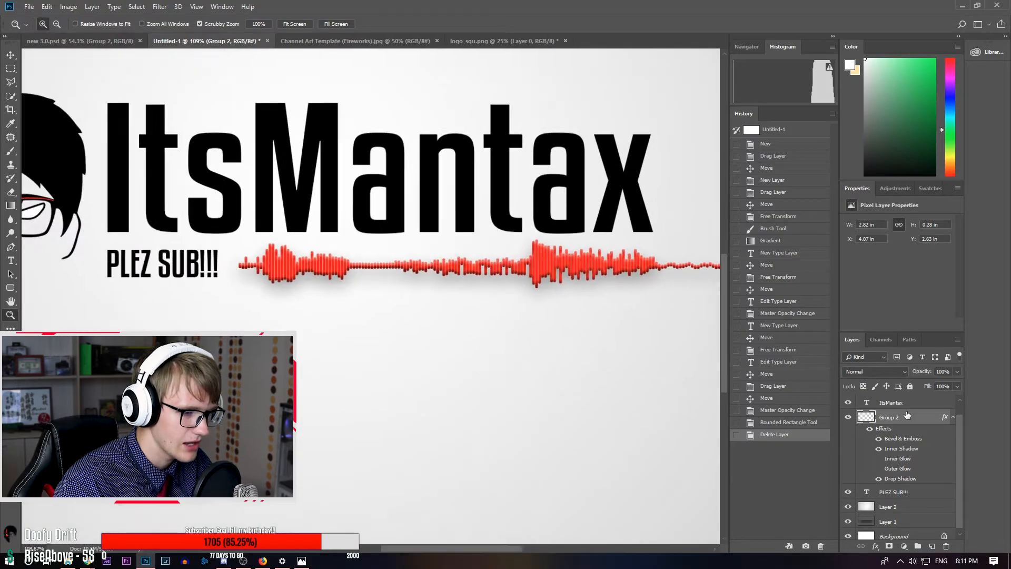
pyautogui.click(876, 546)
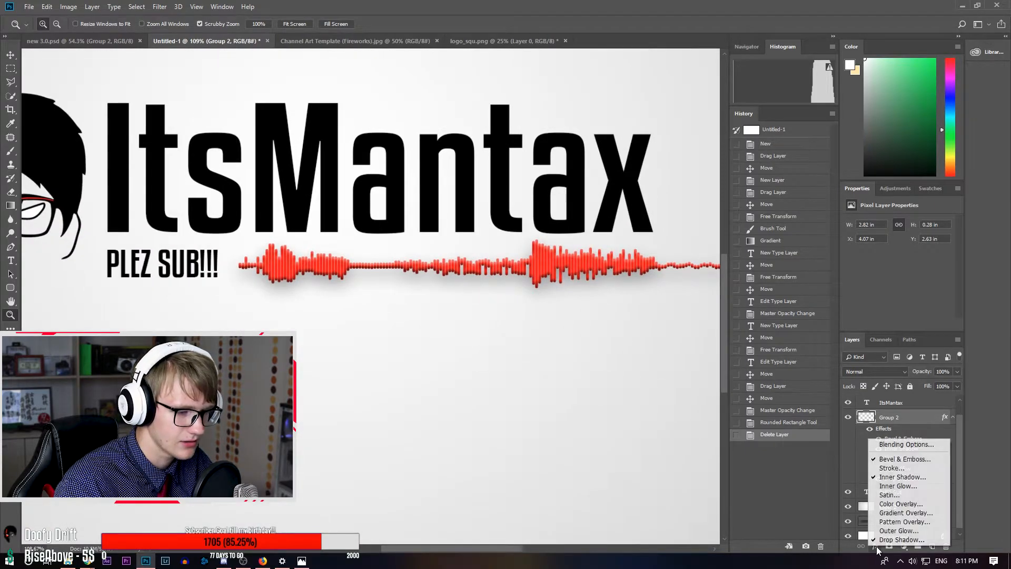
pyautogui.click(905, 459)
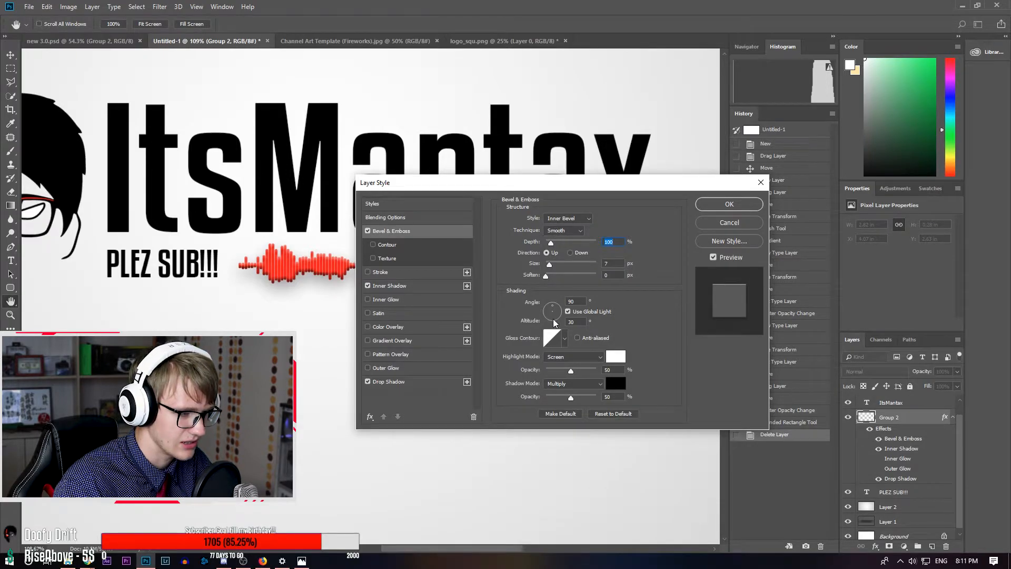
pyautogui.click(367, 231)
pyautogui.click(367, 231)
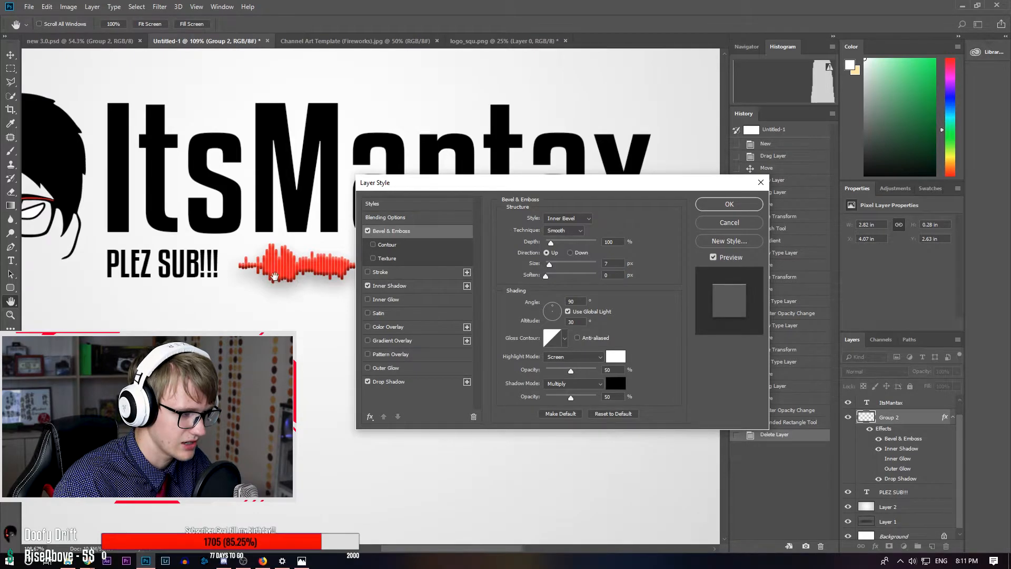
pyautogui.click(388, 287)
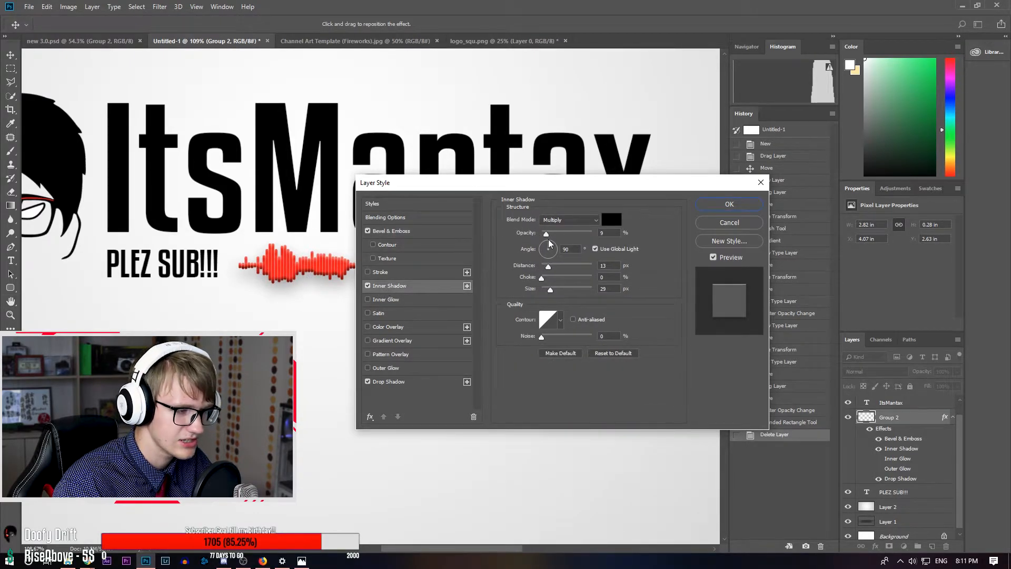
pyautogui.click(390, 382)
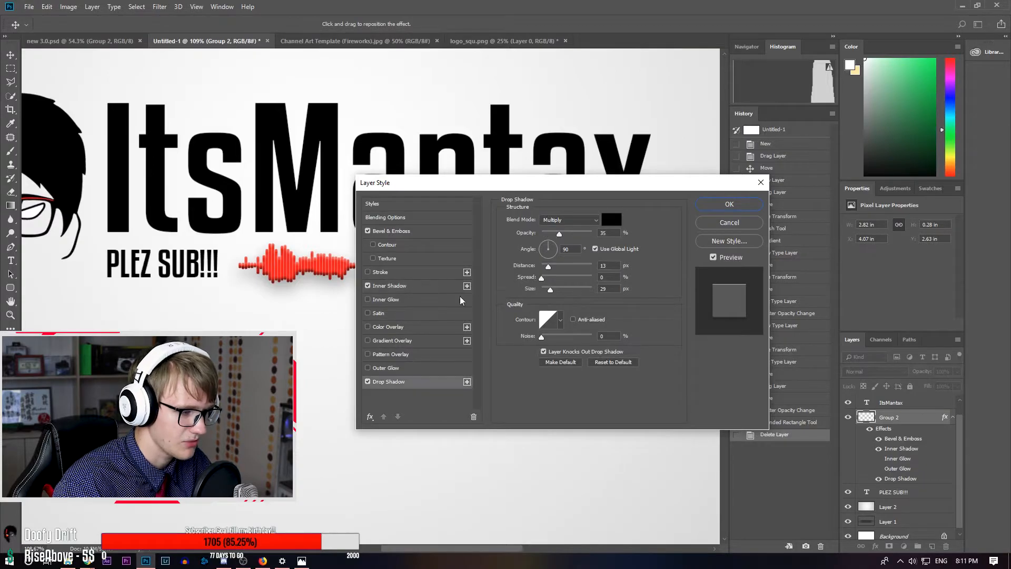
pyautogui.click(722, 226)
pyautogui.click(8, 313)
pyautogui.moveTo(390, 324); pyautogui.dragTo(350, 322)
pyautogui.moveTo(473, 325); pyautogui.dragTo(493, 326)
pyautogui.moveTo(237, 339); pyautogui.dragTo(249, 338)
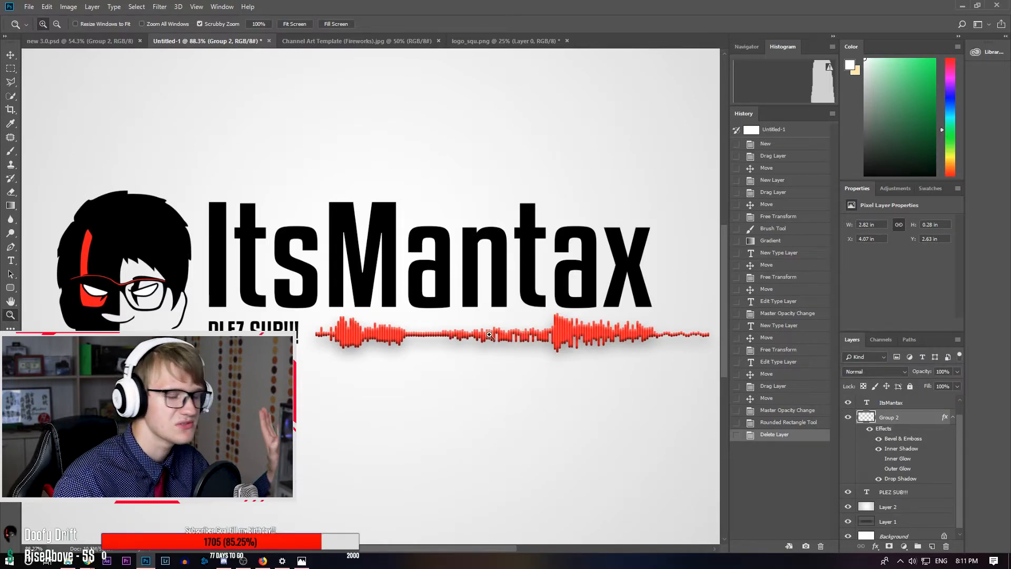
pyautogui.moveTo(313, 369); pyautogui.dragTo(295, 371)
pyautogui.moveTo(474, 386); pyautogui.dragTo(479, 366)
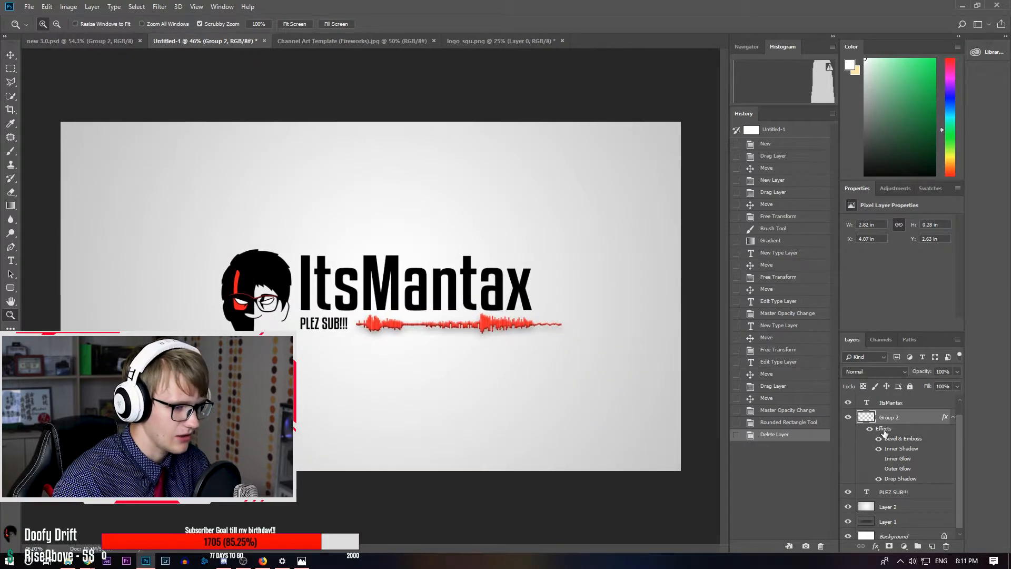
# Rasterize the text and merge the logo, ItsMantax, waveform and PLEZ SUB!!! layers into one layer.
pyautogui.click(889, 403)
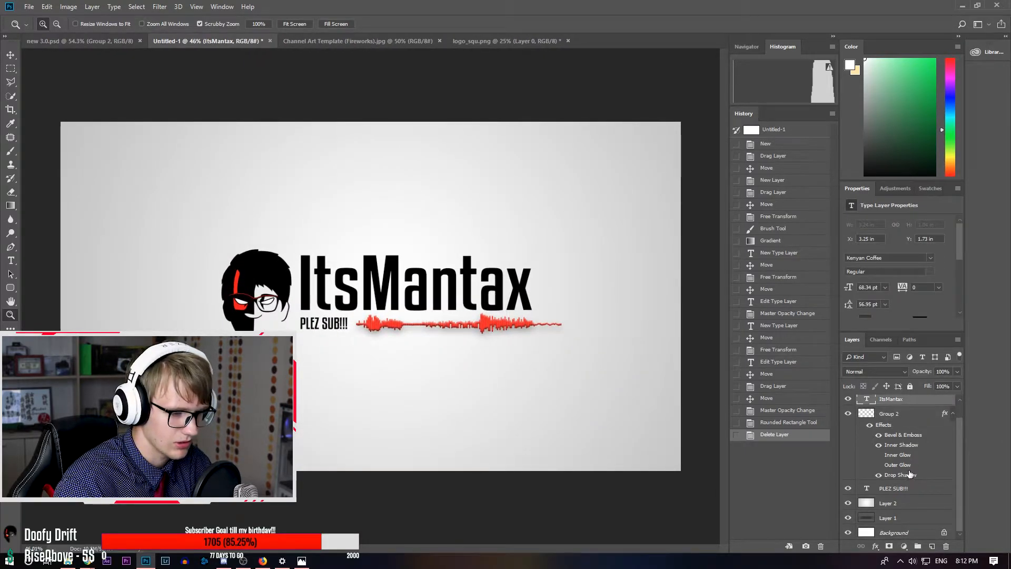
pyautogui.scroll(1, 900, 472)
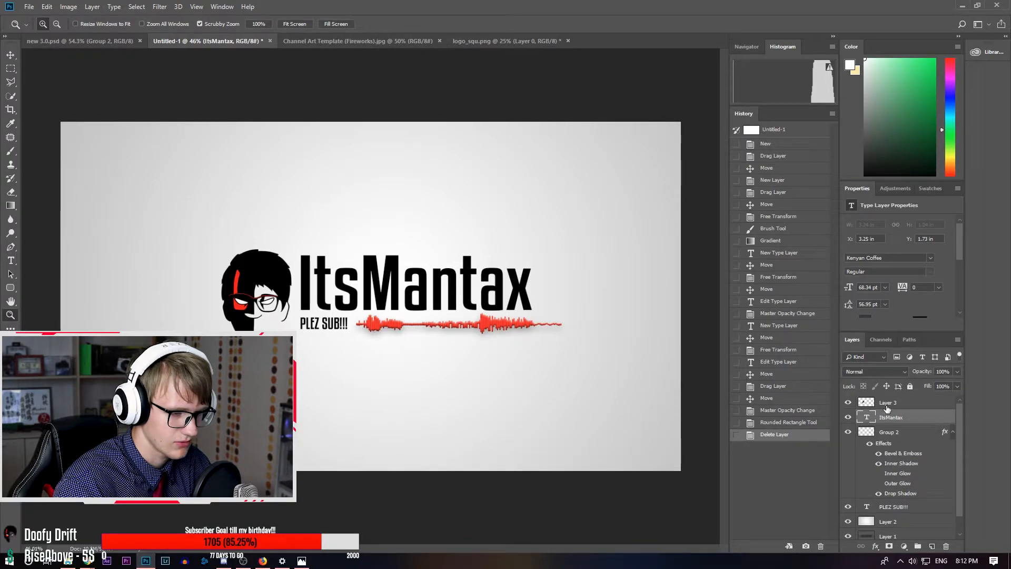
pyautogui.click(888, 405)
pyautogui.keyDown('shift'); pyautogui.click(895, 507); pyautogui.keyUp('shift')
pyautogui.rightClick(896, 506)
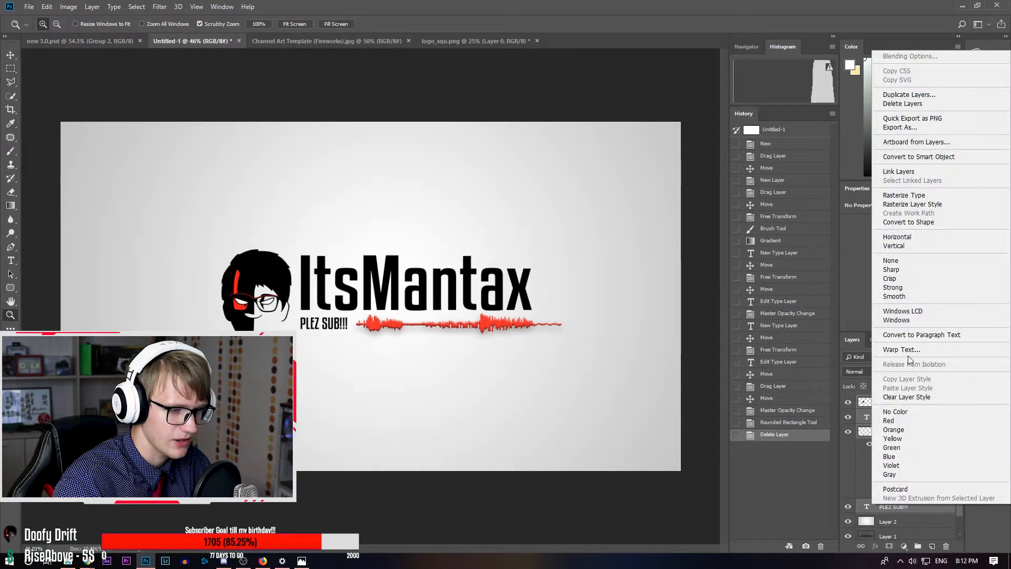
pyautogui.click(924, 197)
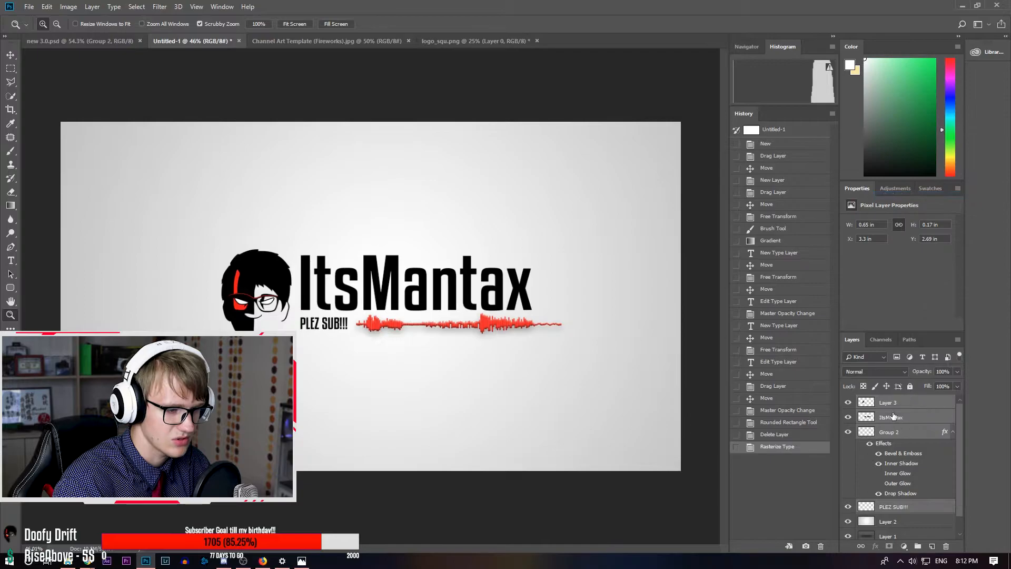
pyautogui.rightClick(897, 430)
pyautogui.click(920, 291)
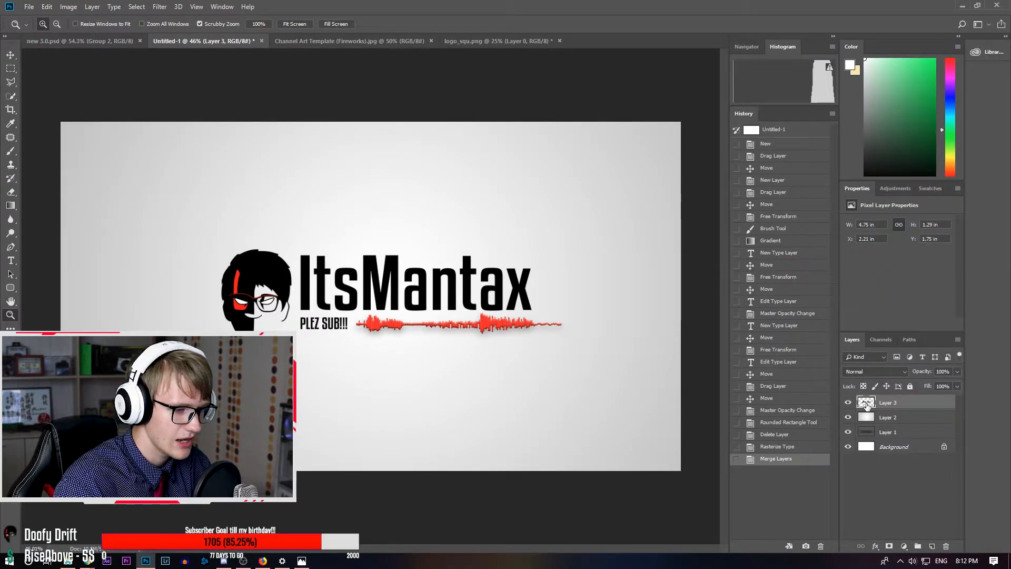
# Center the merged Layer 3 horizontally and vertically on the canvas using Layer 2's outline as the selection, and deselect.
pyautogui.keyDown('ctrl'); pyautogui.click(867, 418); pyautogui.keyUp('ctrl')
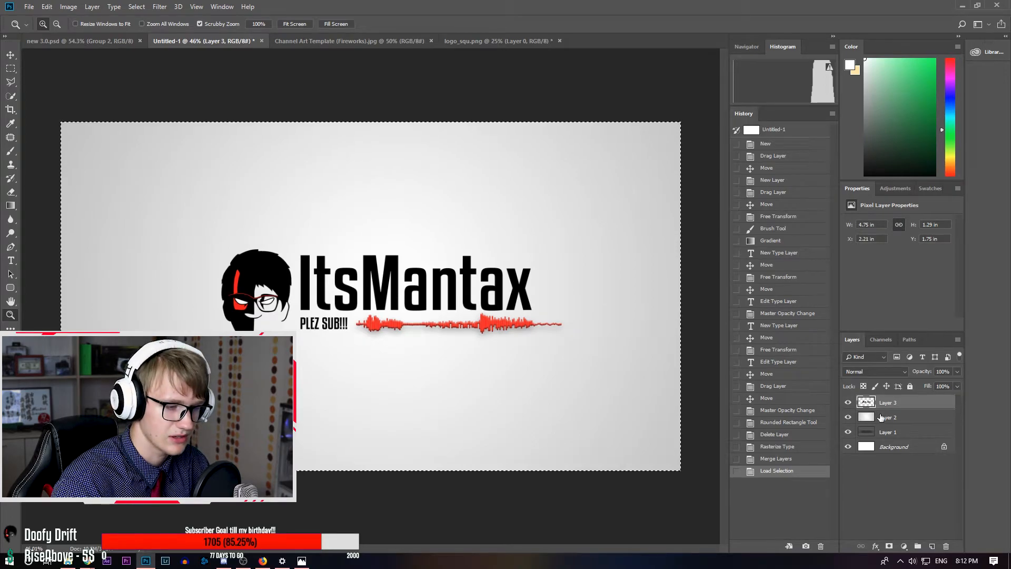
pyautogui.press('v')
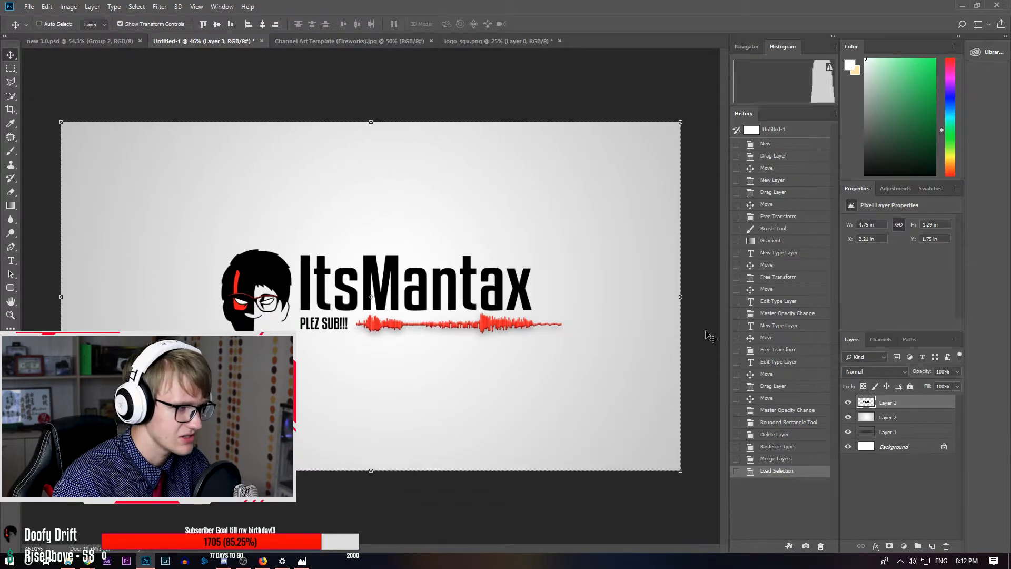
pyautogui.click(263, 23)
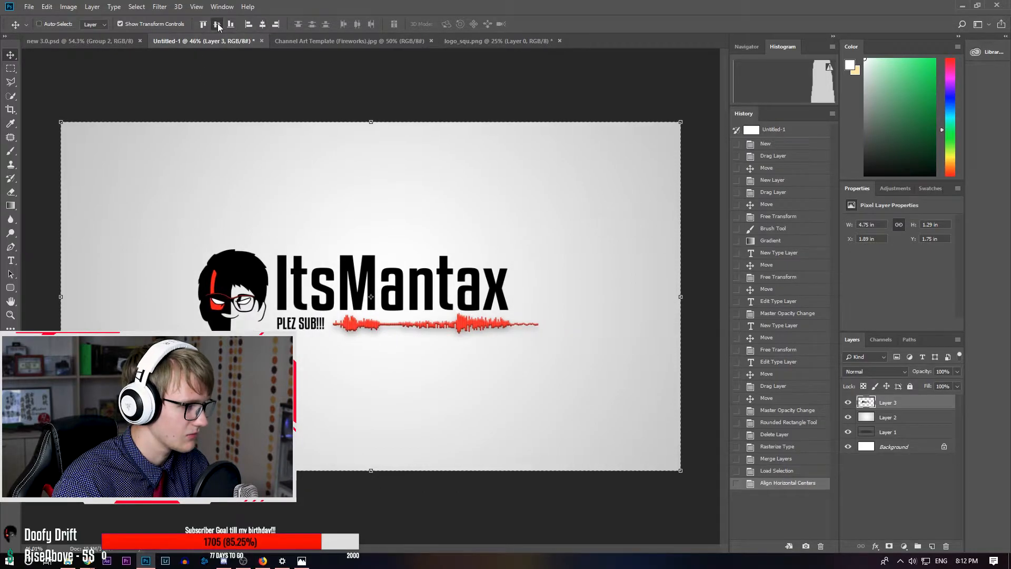
pyautogui.click(217, 24)
pyautogui.click(849, 417)
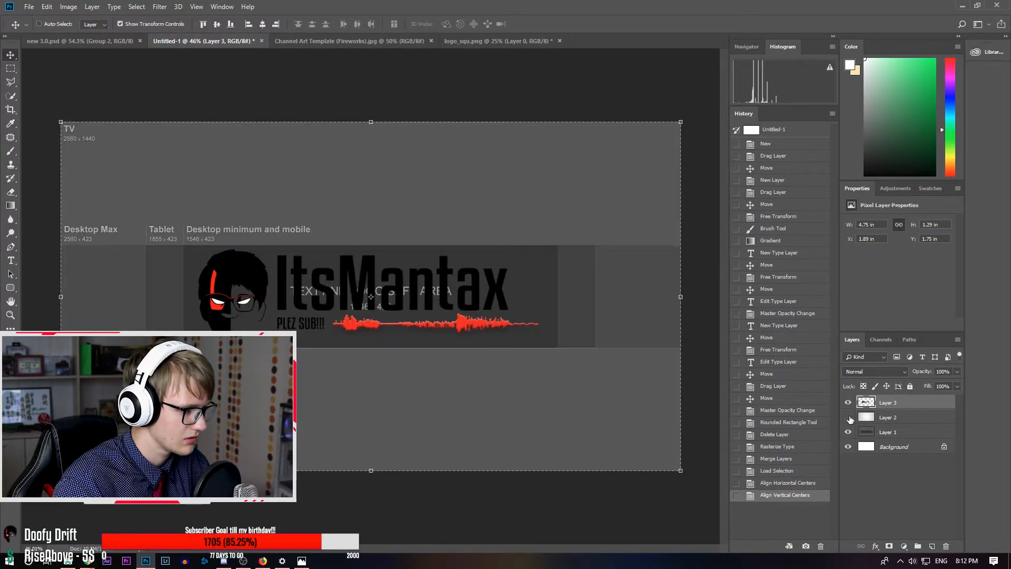
pyautogui.click(849, 418)
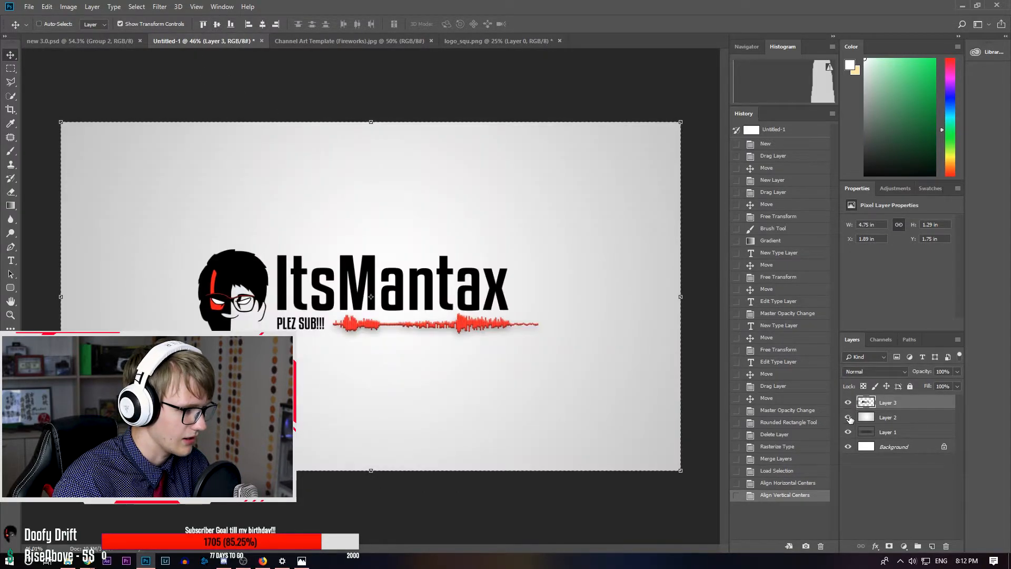
pyautogui.click(10, 69)
pyautogui.rightClick(317, 231)
pyautogui.click(340, 236)
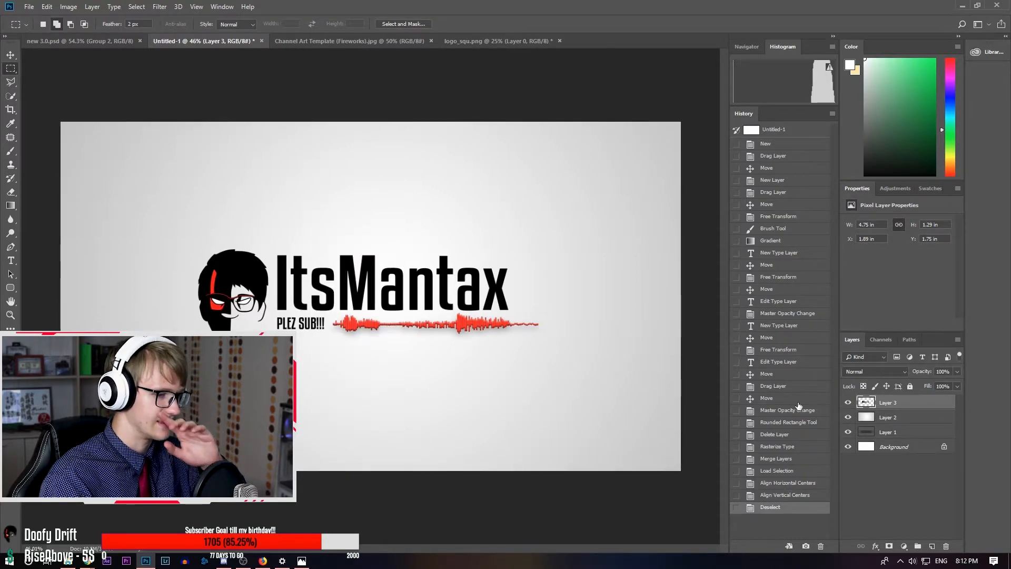
# Compare the centered artwork with the template's safe area by temporarily hiding the gradient Layer 2.
pyautogui.click(849, 419)
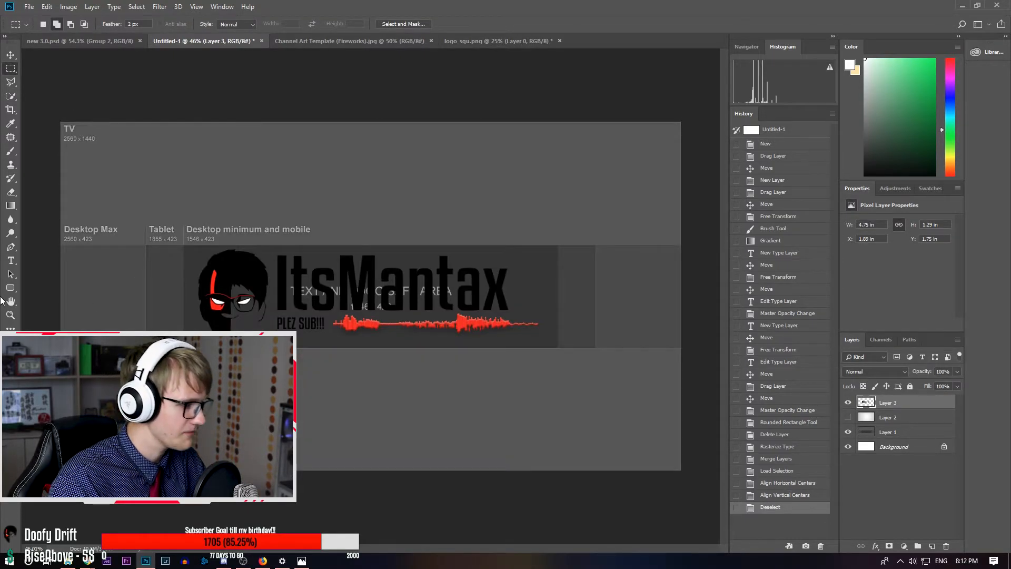
pyautogui.click(849, 417)
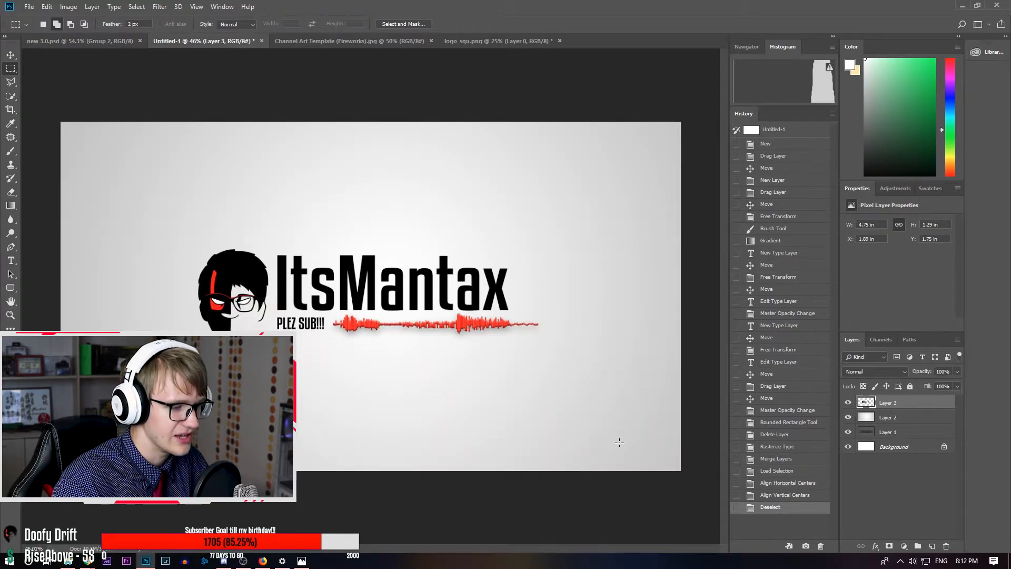
pyautogui.click(11, 315)
pyautogui.moveTo(437, 384); pyautogui.dragTo(416, 382)
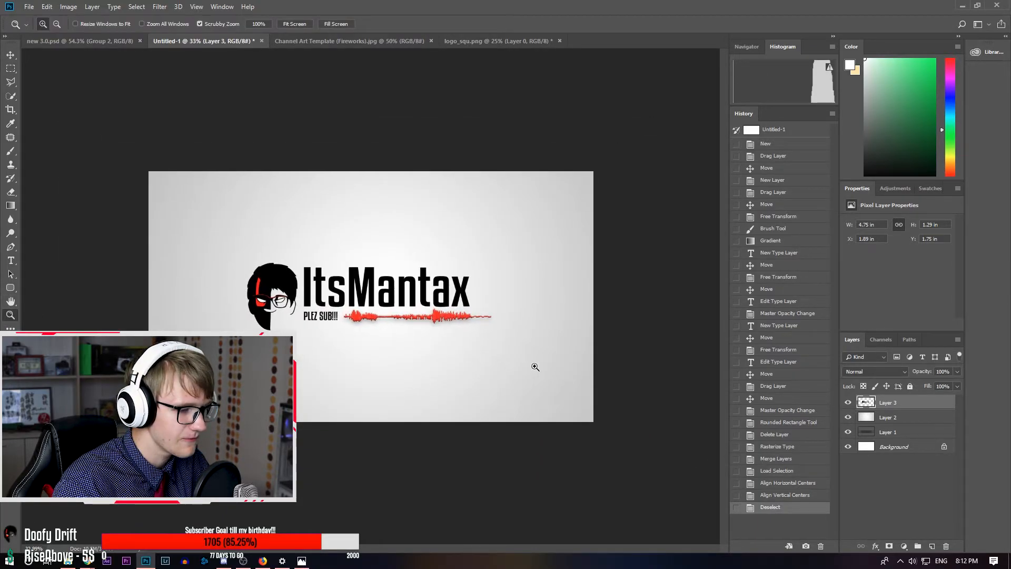
pyautogui.click(331, 42)
pyautogui.click(87, 39)
pyautogui.click(200, 41)
pyautogui.click(352, 44)
pyautogui.click(221, 40)
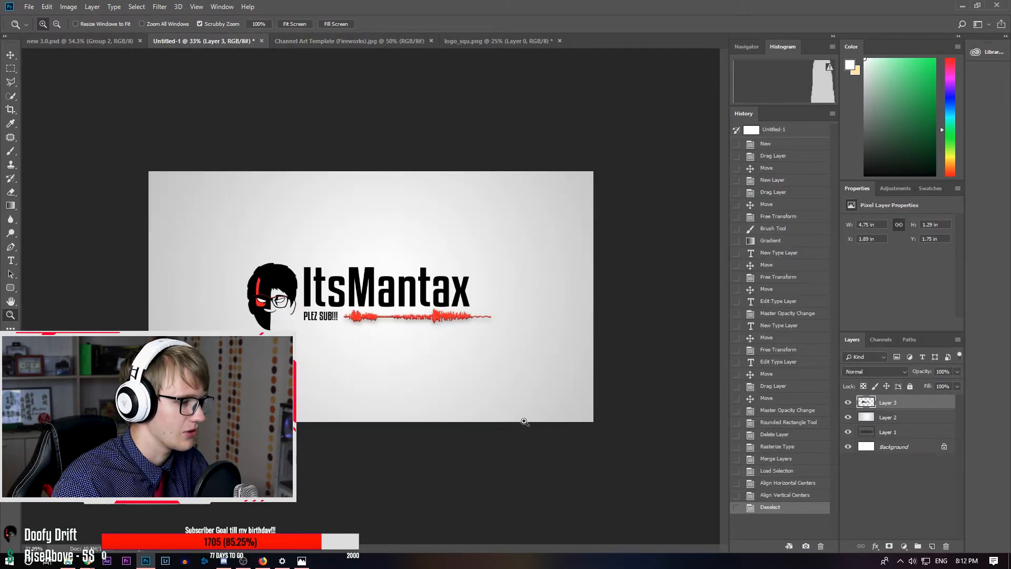
# Sketch a small television with antennas, screen and knob in the banner's lower-right corner using a 9 px black brush.
pyautogui.click(10, 152)
pyautogui.rightClick(500, 354)
pyautogui.moveTo(560, 379); pyautogui.dragTo(557, 379)
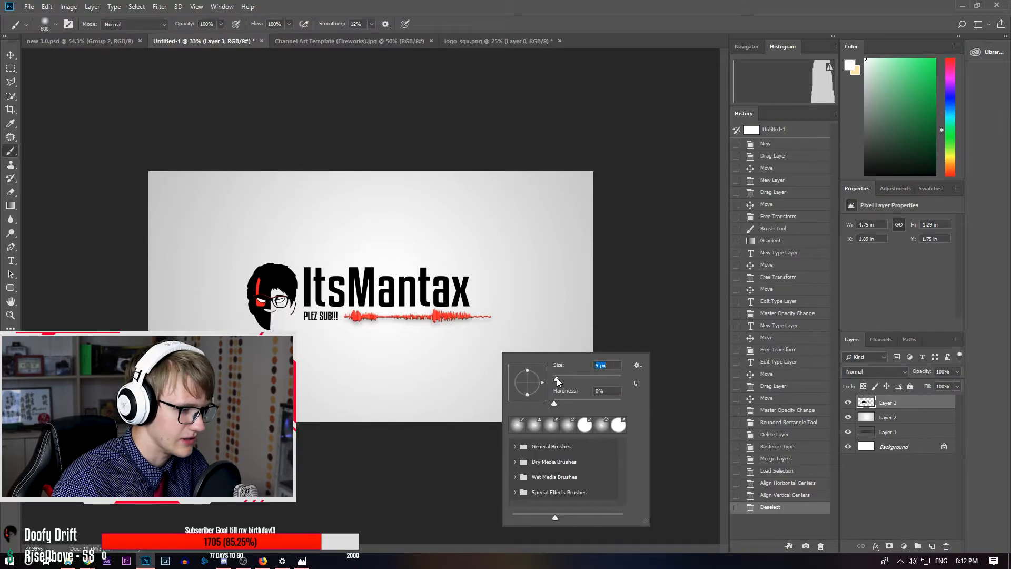
pyautogui.moveTo(878, 162); pyautogui.dragTo(819, 230)
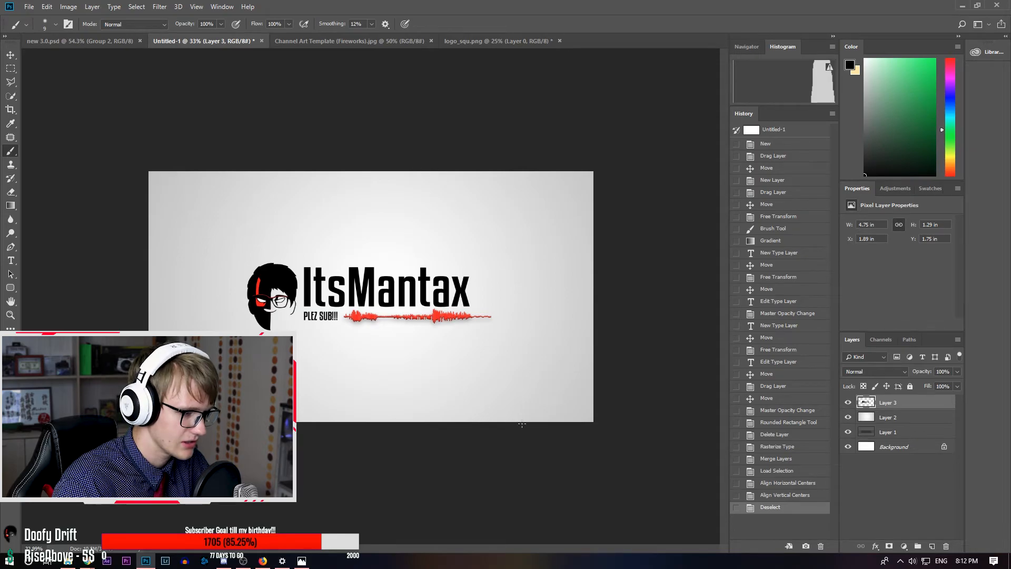
pyautogui.moveTo(561, 371); pyautogui.dragTo(574, 427)
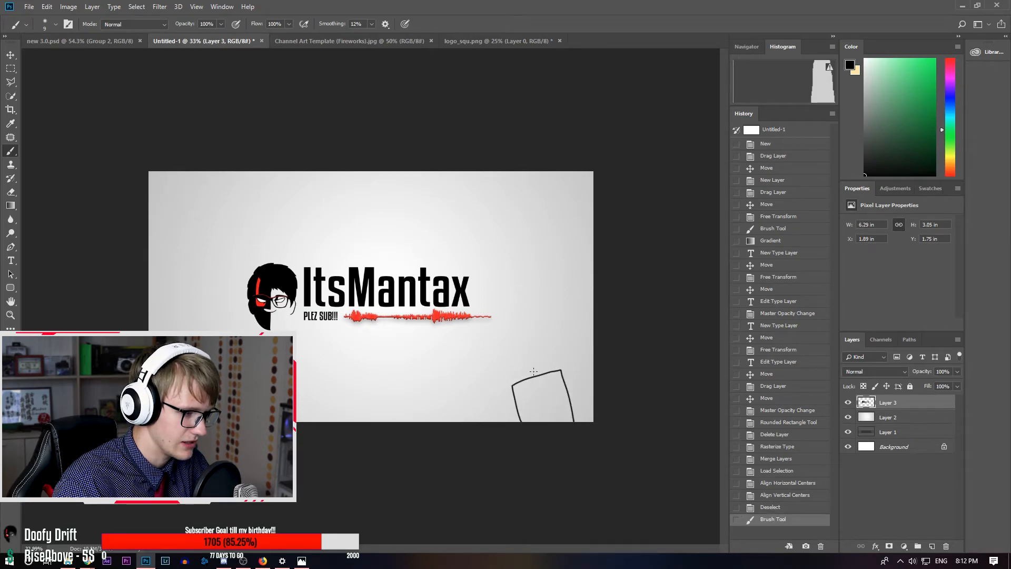
pyautogui.moveTo(537, 363)
pyautogui.mouseDown()
pyautogui.moveTo(528, 421)
pyautogui.moveTo(553, 385)
pyautogui.moveTo(560, 416)
pyautogui.moveTo(531, 420)
pyautogui.mouseUp()
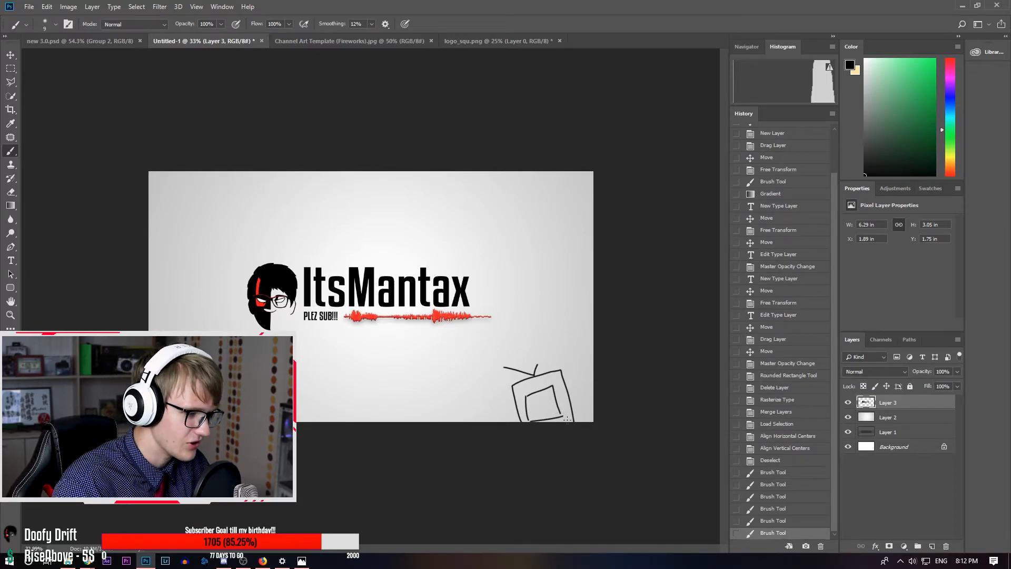
pyautogui.click(561, 388)
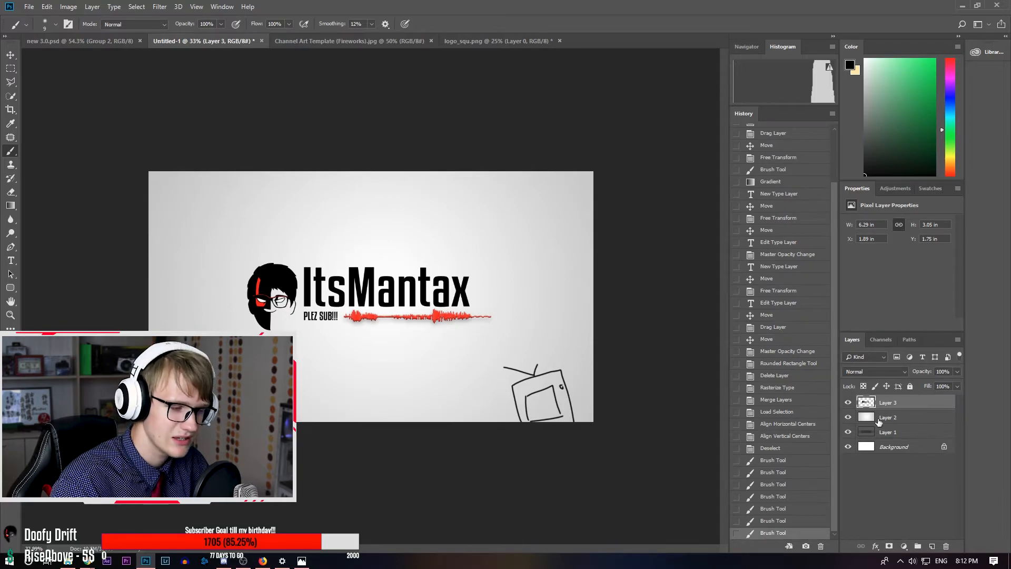
# Check the television drawing against the channel art template's device areas by temporarily hiding the gradient Layer 2.
pyautogui.click(848, 417)
pyautogui.click(849, 416)
pyautogui.click(849, 416)
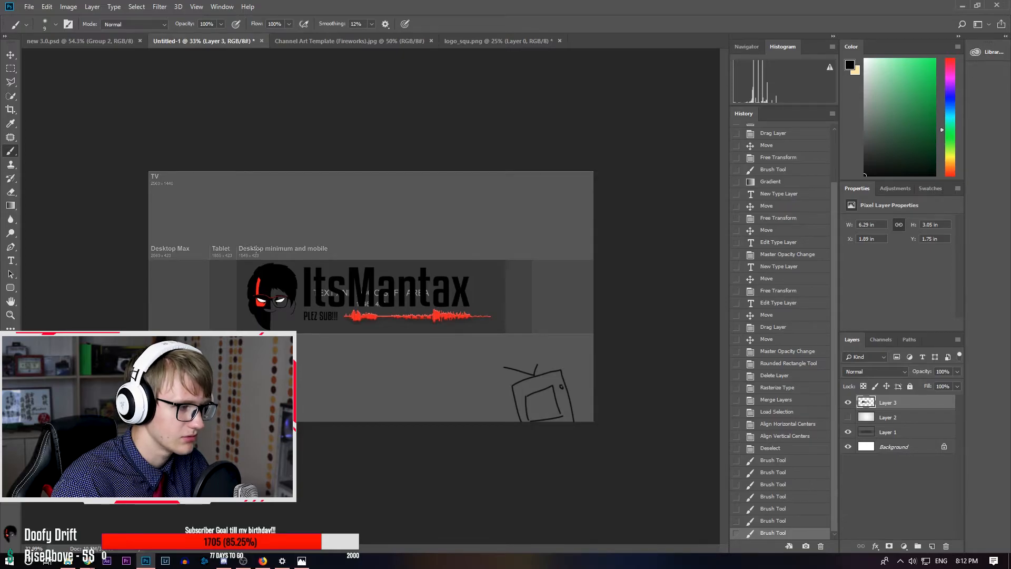
pyautogui.click(849, 417)
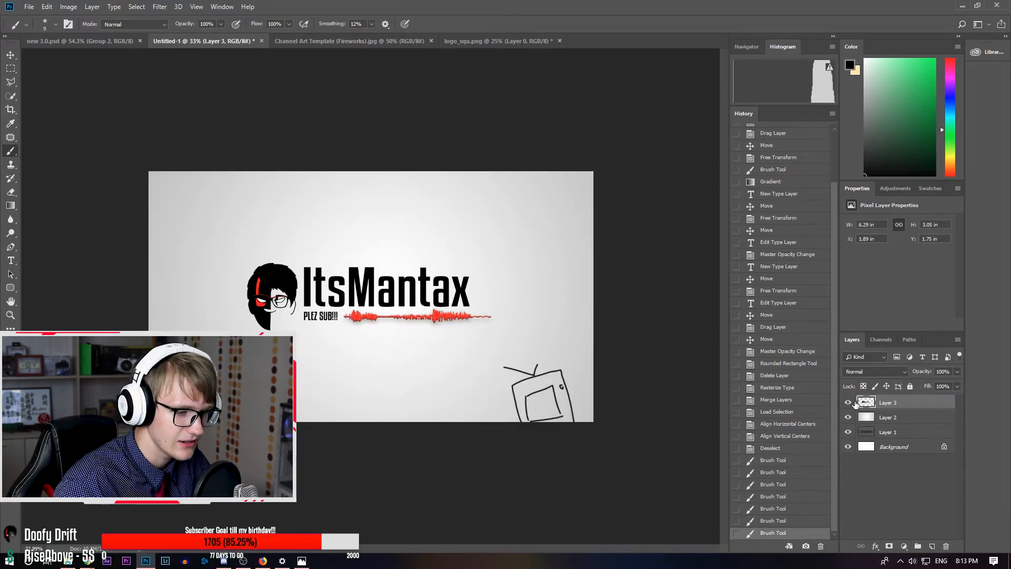
pyautogui.click(47, 6)
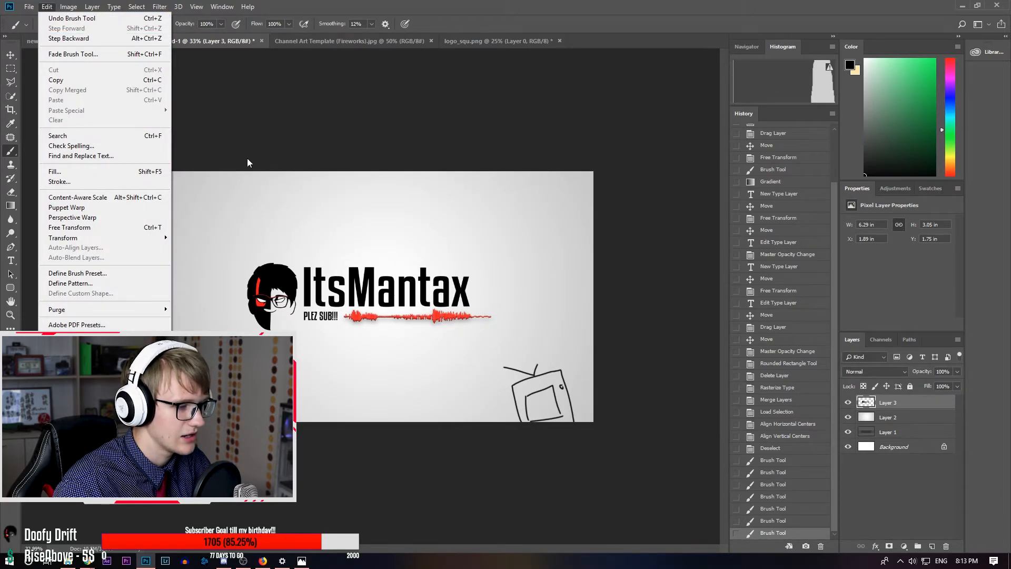
pyautogui.click(495, 451)
pyautogui.moveTo(575, 405)
pyautogui.mouseDown()
pyautogui.moveTo(555, 406)
pyautogui.moveTo(581, 406)
pyautogui.mouseUp()
pyautogui.moveTo(352, 308); pyautogui.dragTo(385, 309)
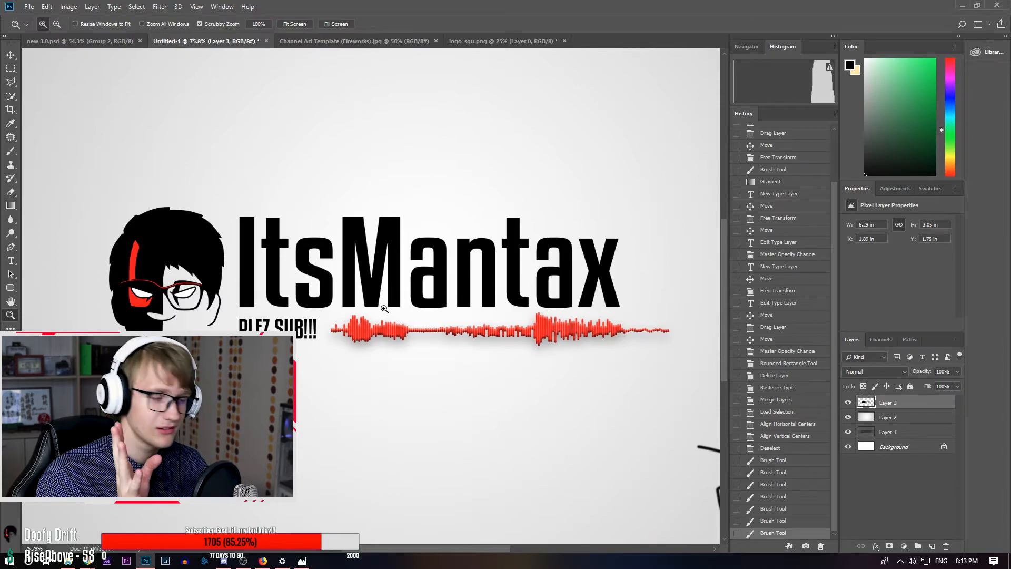
pyautogui.moveTo(367, 365); pyautogui.dragTo(340, 364)
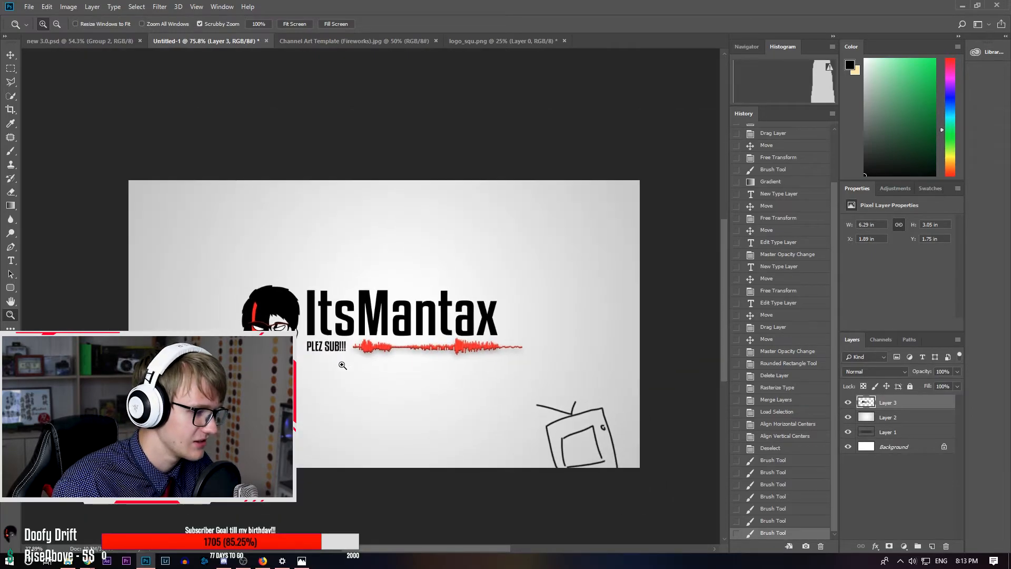
pyautogui.moveTo(291, 289); pyautogui.dragTo(311, 285)
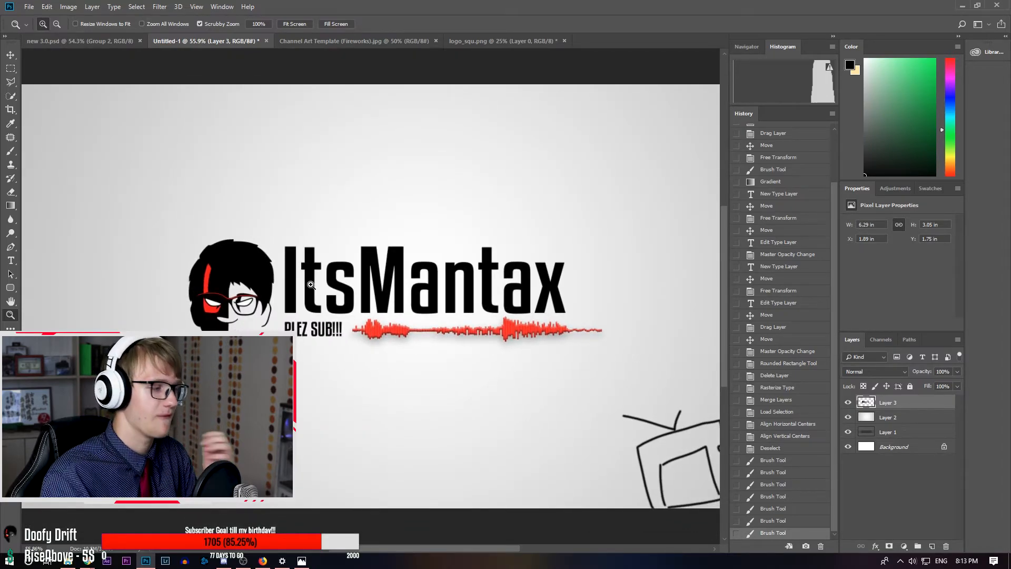
# Switch to File Explorer and open the Channel_Art folder inside the desktop's Adobe Creations Photoshop folder.
pyautogui.click(68, 562)
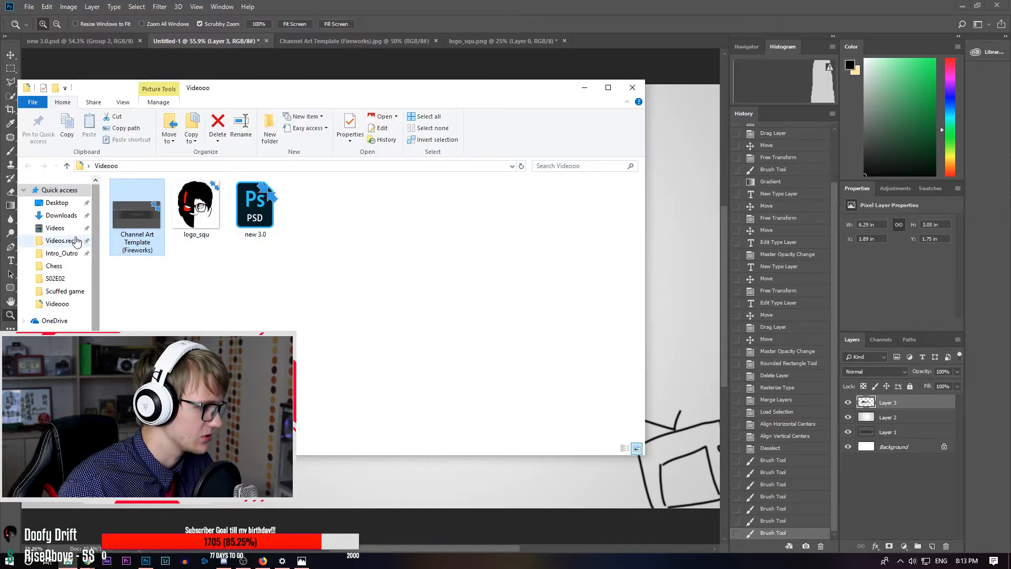
pyautogui.click(66, 204)
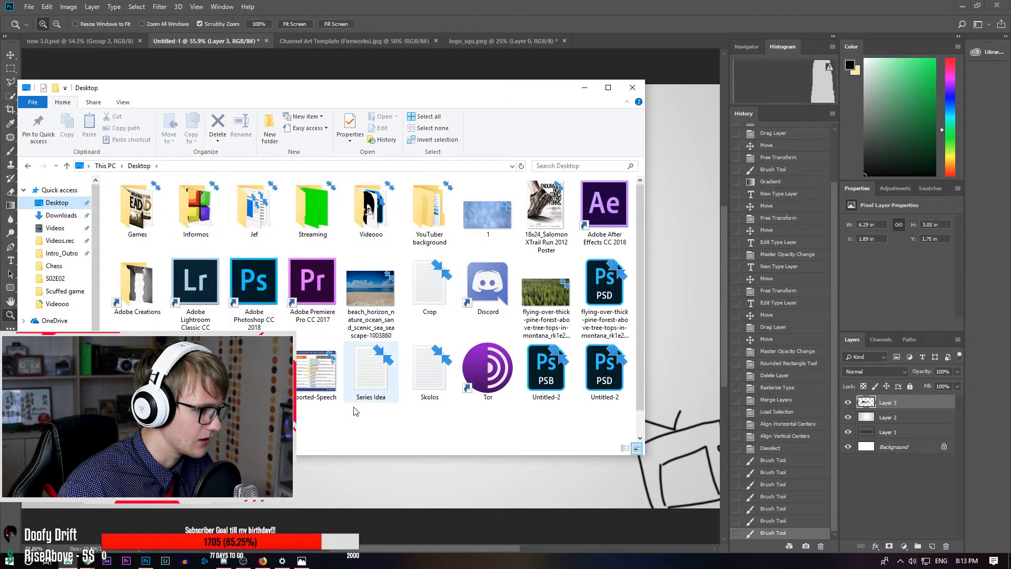
pyautogui.doubleClick(137, 284)
pyautogui.doubleClick(151, 219)
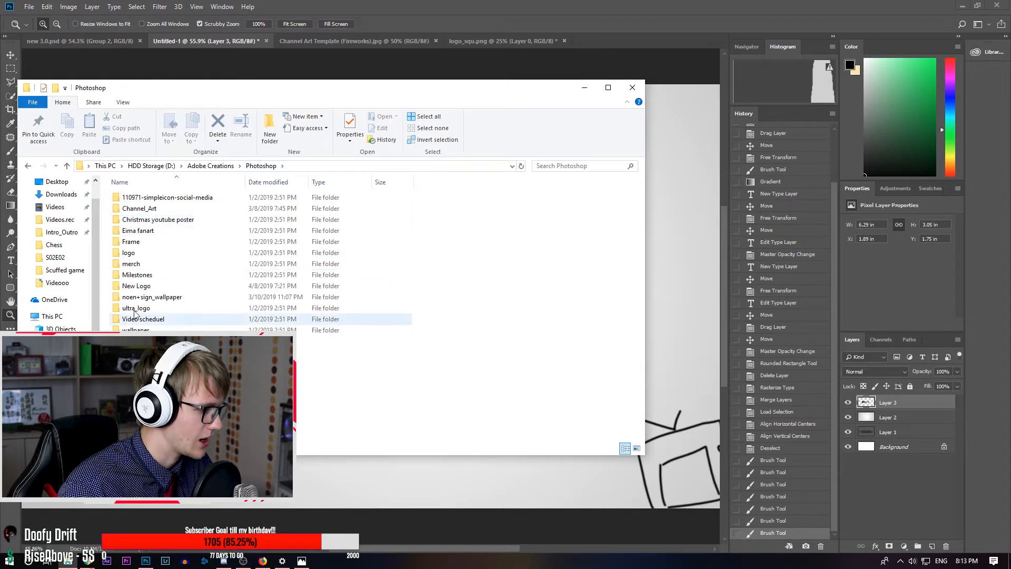
pyautogui.doubleClick(151, 209)
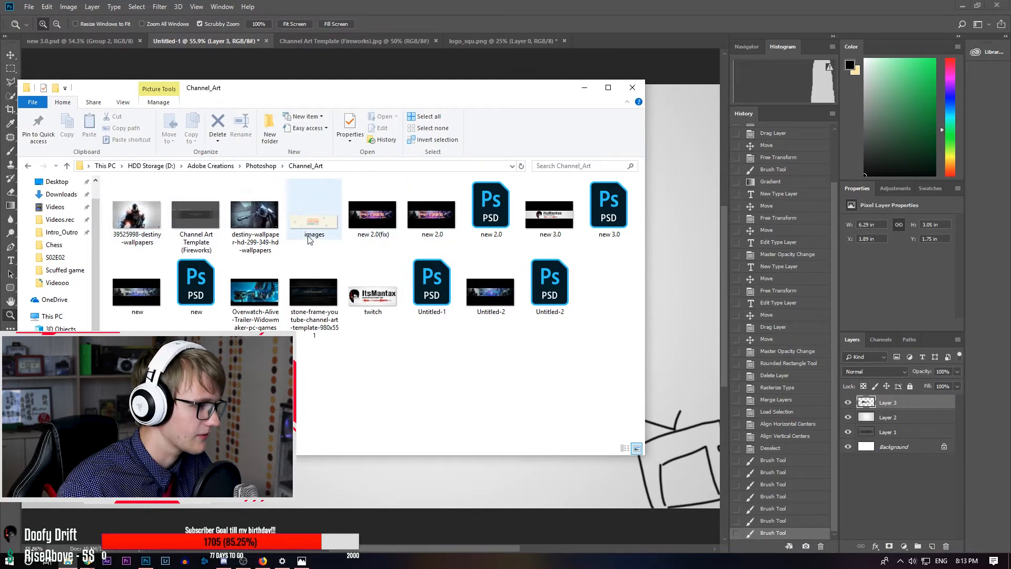
# View the earlier banner images new 2.0(fix), new 3.0, new and Untitled-2 one after another.
pyautogui.click(378, 219)
pyautogui.doubleClick(378, 219)
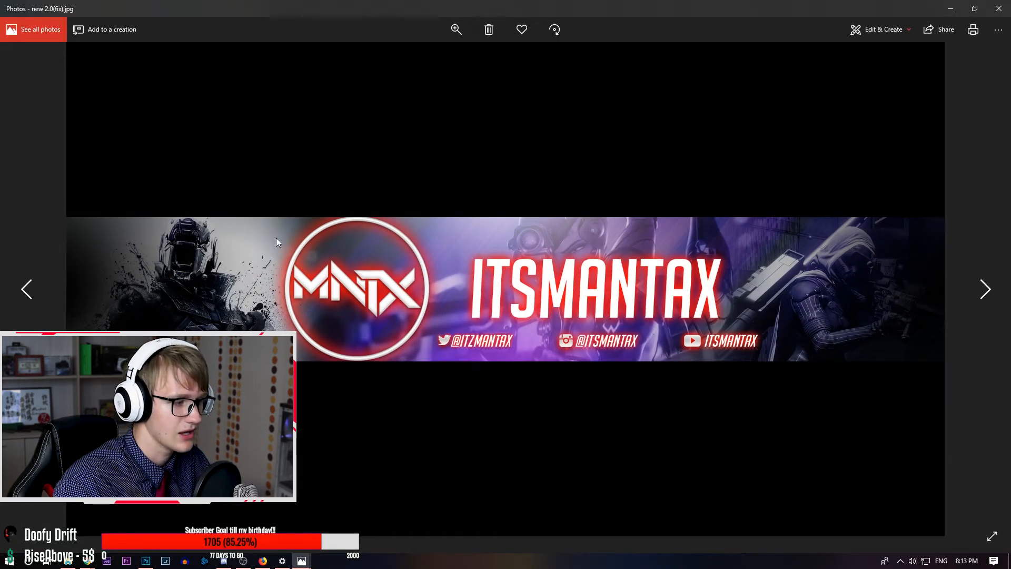
pyautogui.click(999, 8)
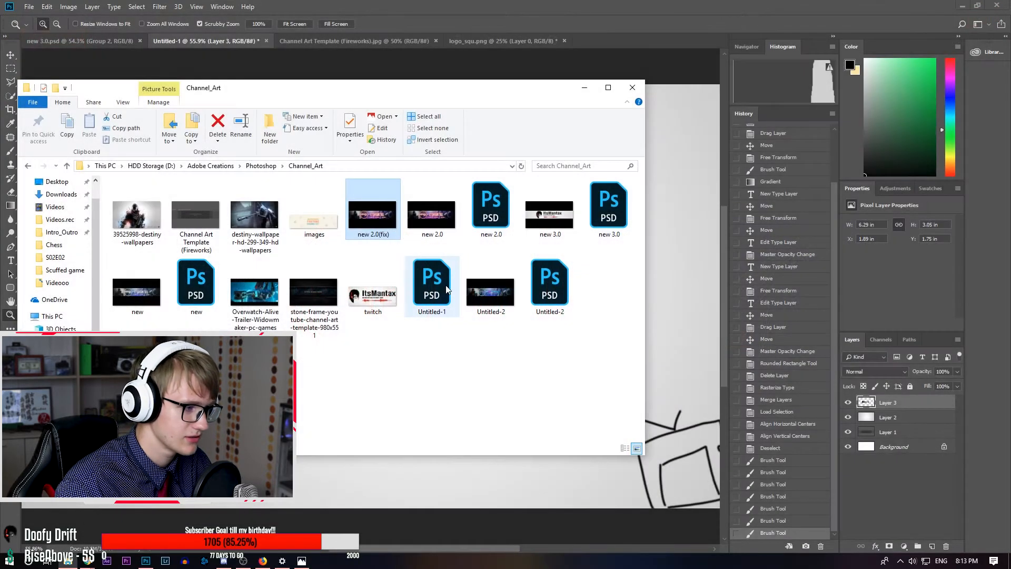
pyautogui.doubleClick(527, 216)
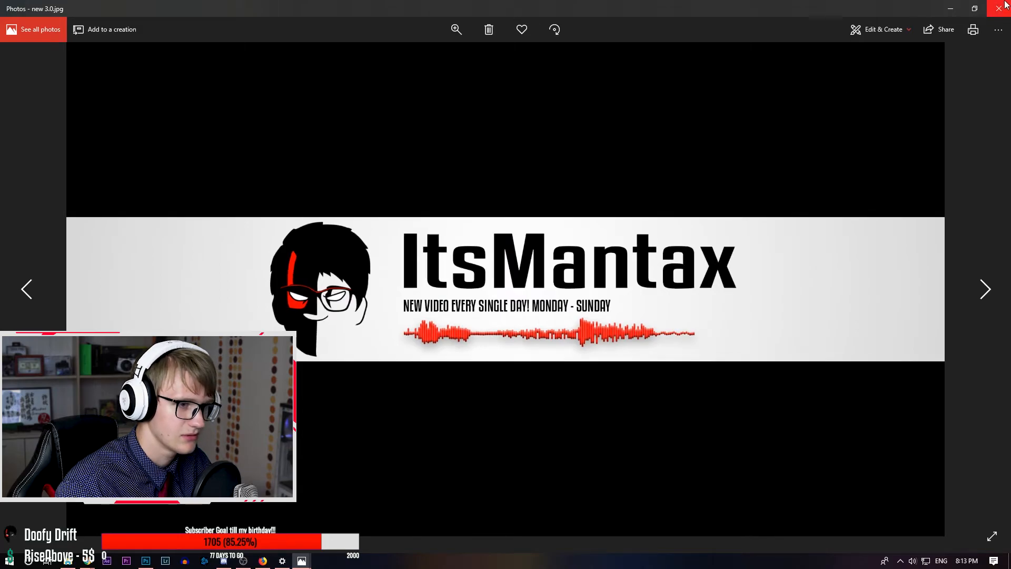
pyautogui.click(999, 8)
pyautogui.click(130, 296)
pyautogui.doubleClick(128, 293)
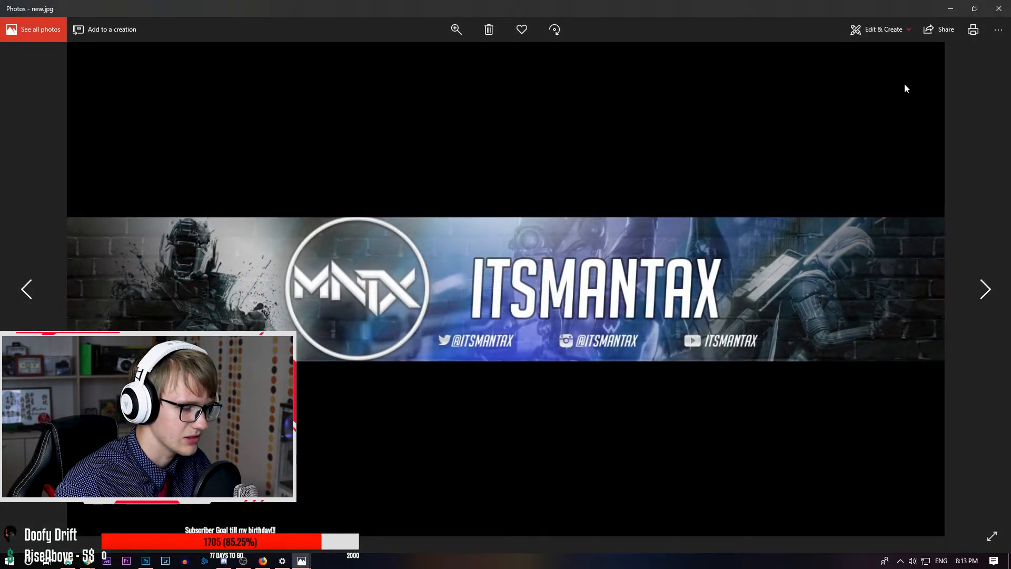
pyautogui.click(999, 8)
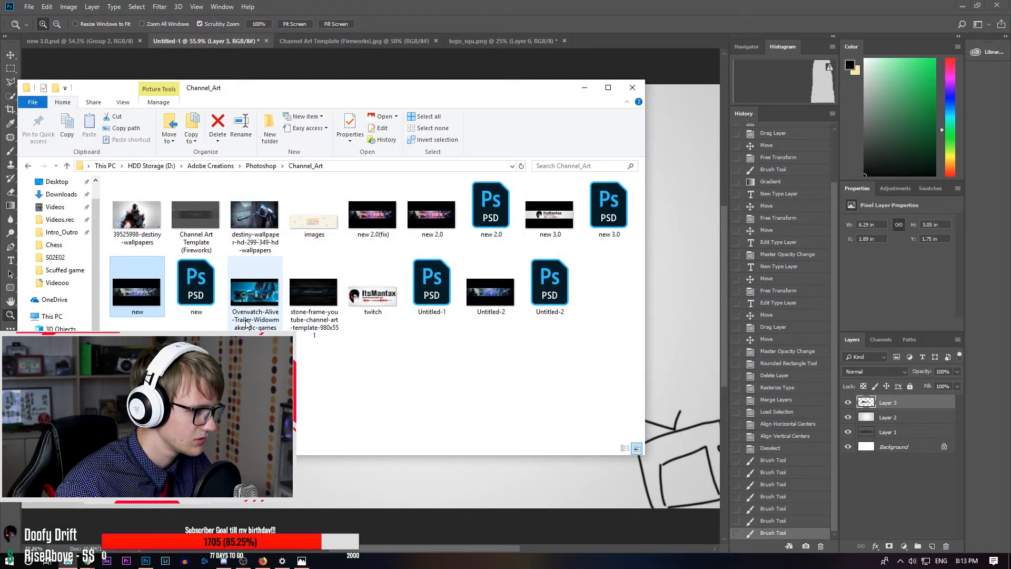
pyautogui.doubleClick(495, 290)
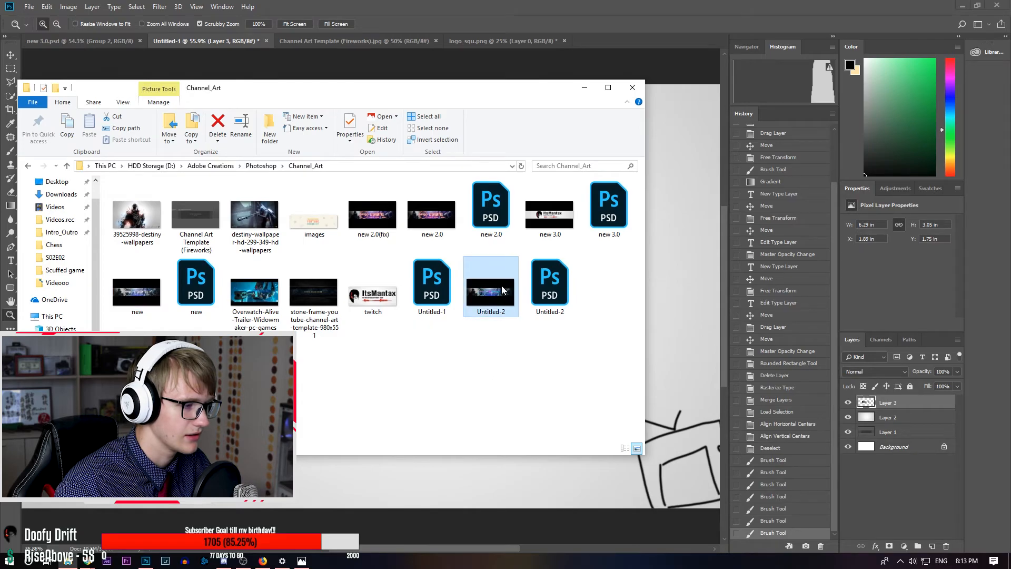